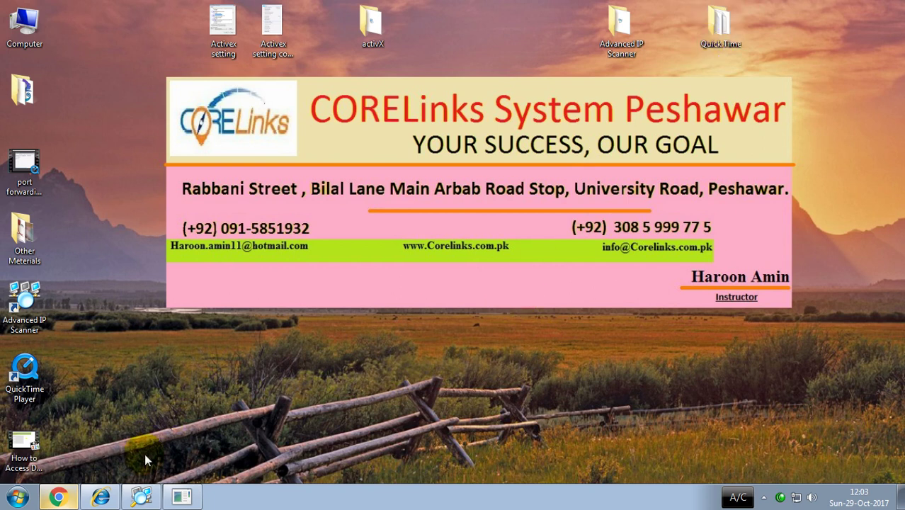
- Check the 192.168.10.9 device in Advanced IP Scanner and its running ping, minimizing both windows
{"action": "left_click", "coordinate": [141, 496]}
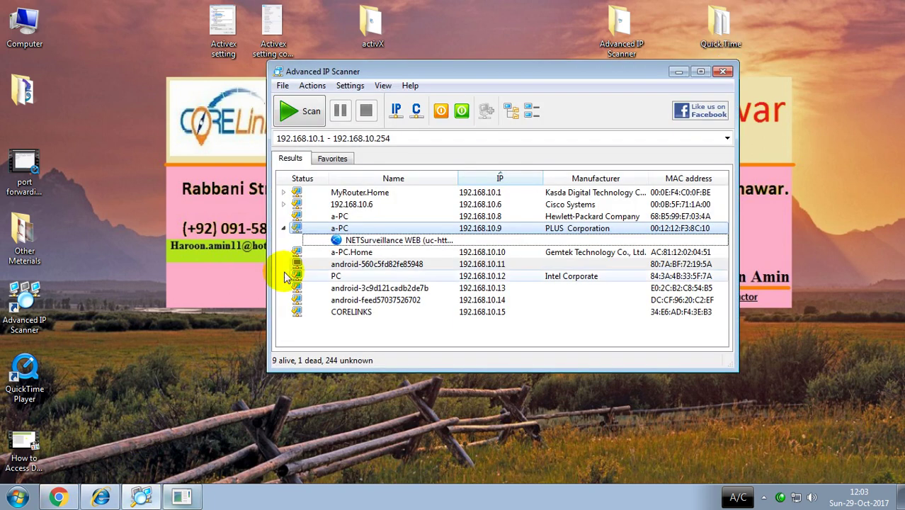
{"action": "left_click", "coordinate": [283, 228]}
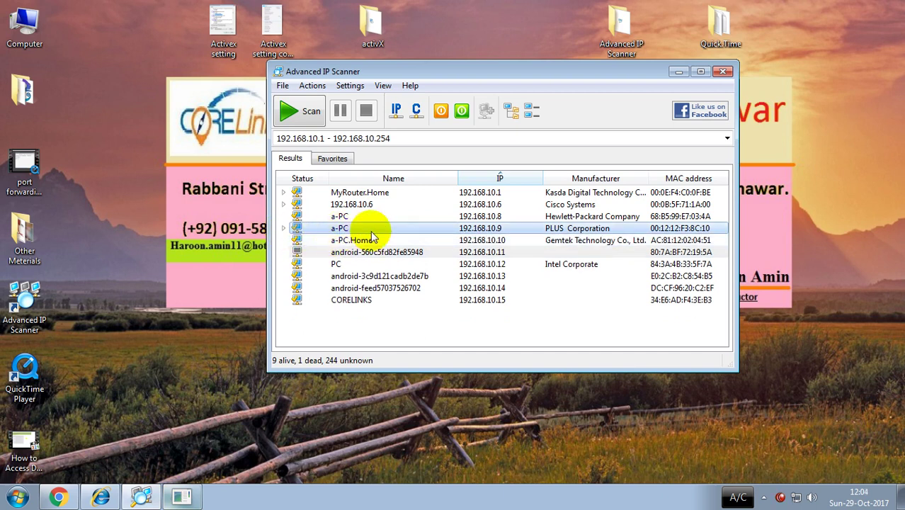
{"action": "left_click", "coordinate": [678, 72]}
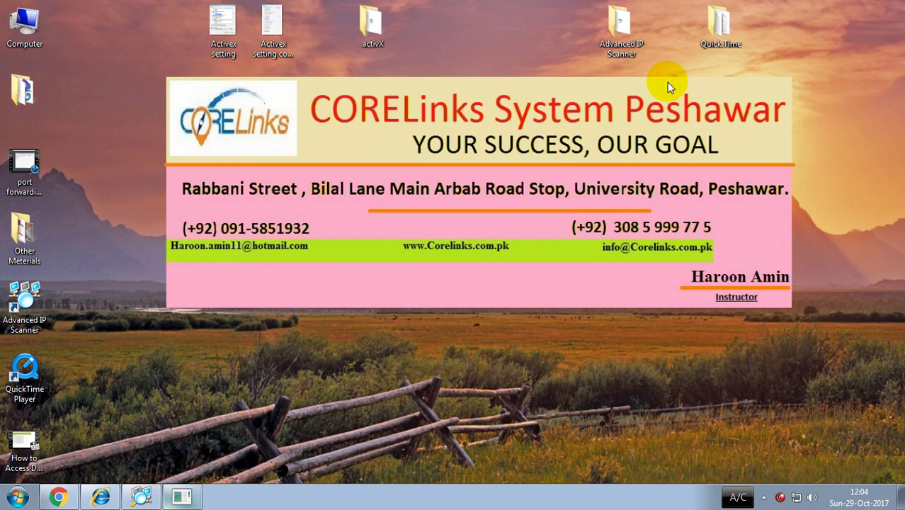
{"action": "left_click", "coordinate": [190, 500]}
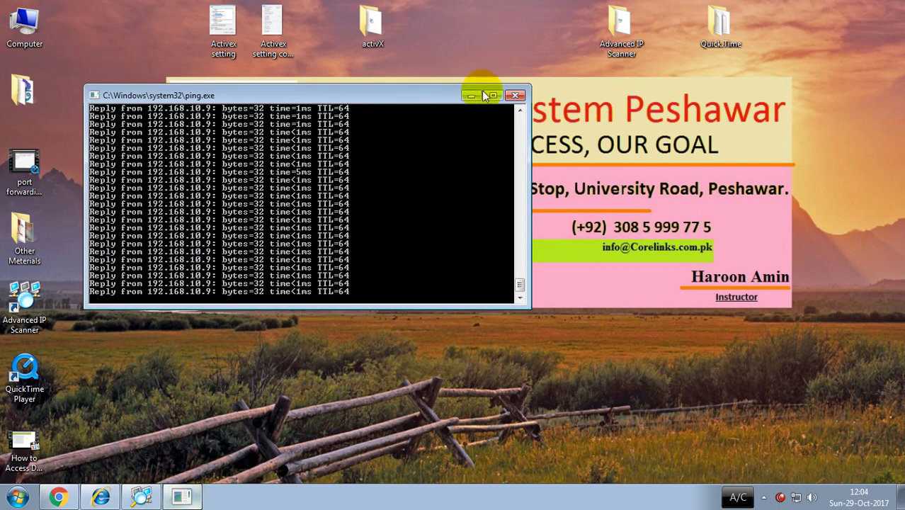
{"action": "left_click", "coordinate": [474, 99]}
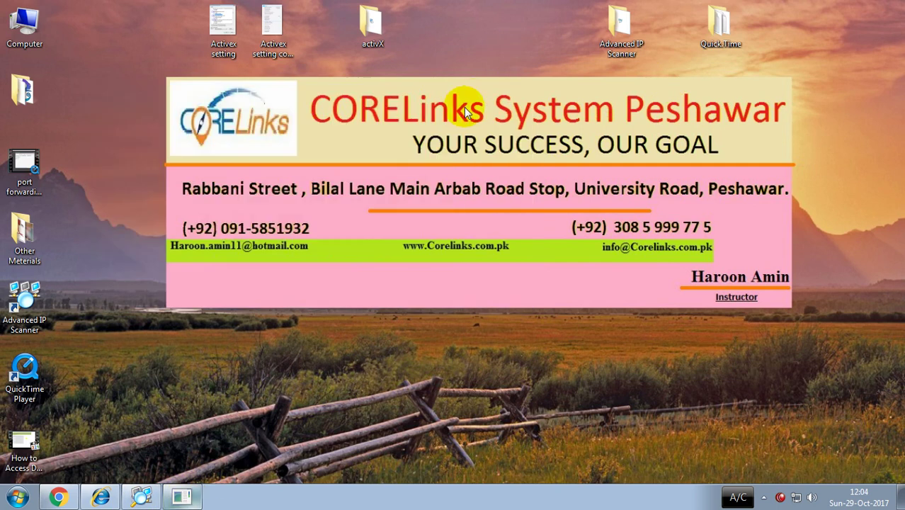
{"action": "left_click", "coordinate": [102, 498]}
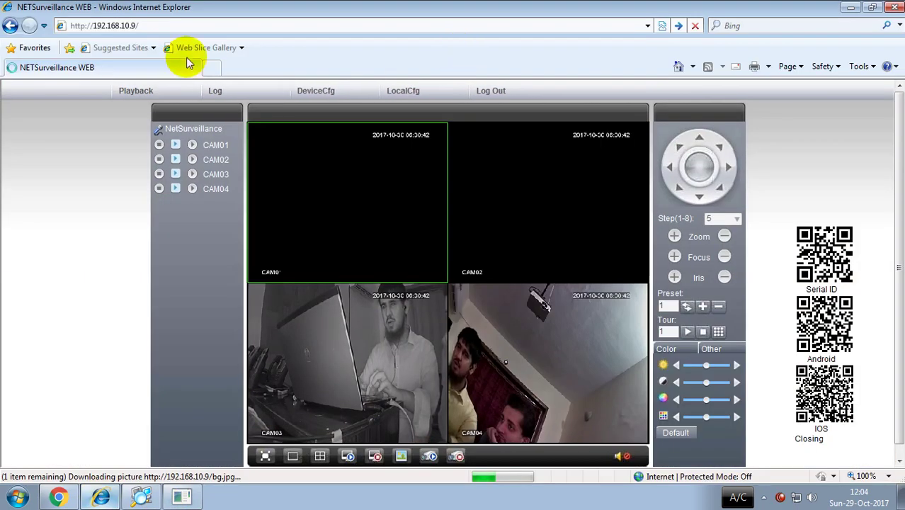
{"action": "left_click", "coordinate": [165, 28]}
{"action": "key", "text": "Return"}
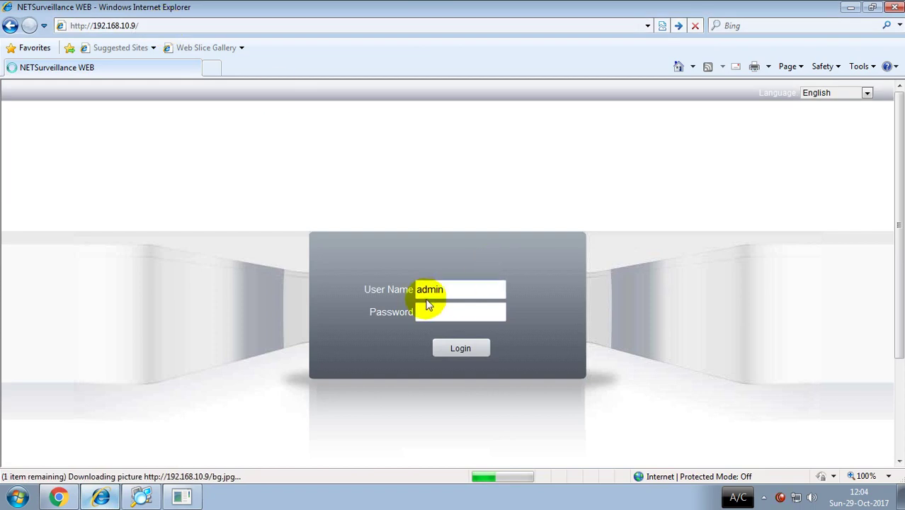
{"action": "left_click", "coordinate": [455, 350]}
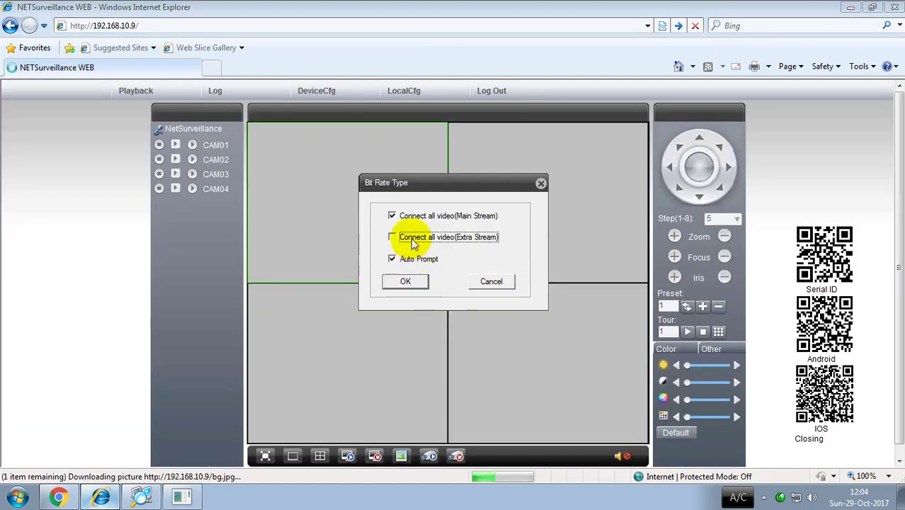
{"action": "left_click", "coordinate": [393, 238]}
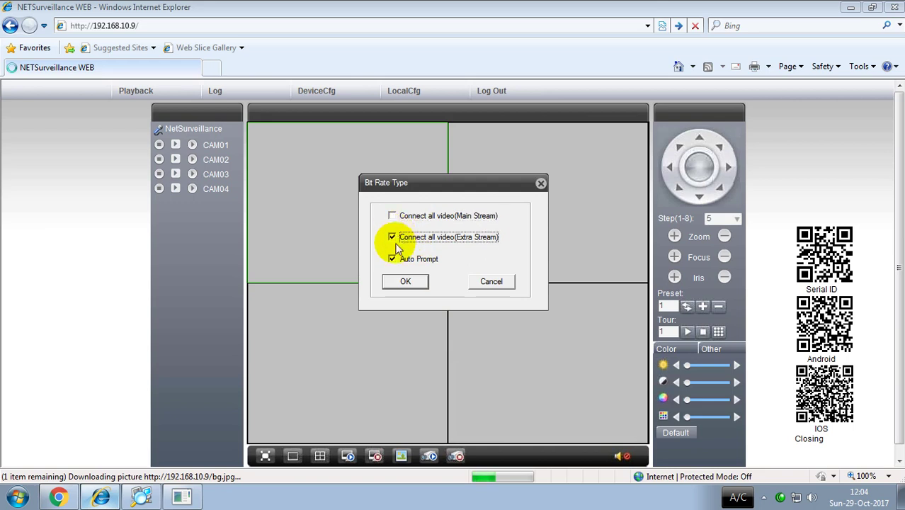
{"action": "left_click", "coordinate": [401, 281]}
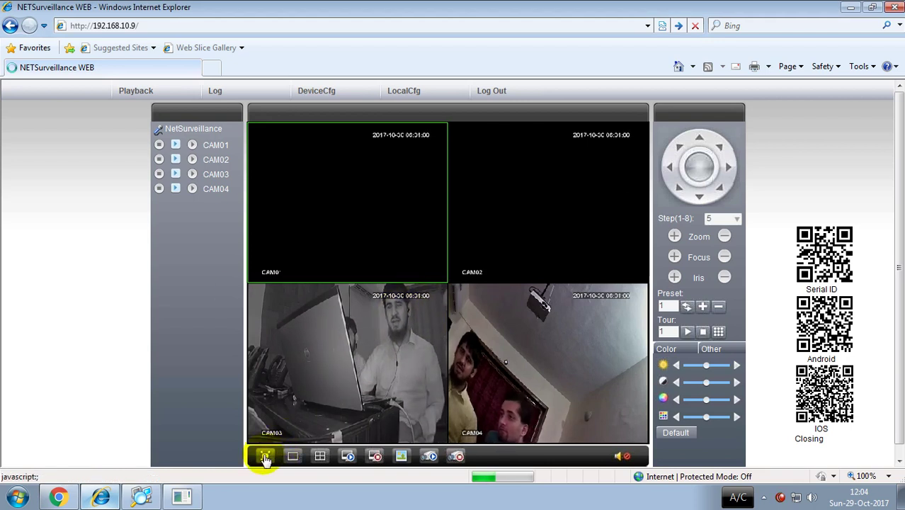
- View the cameras in full screen and in the single-camera layout, ending on the four-camera grid
{"action": "left_click", "coordinate": [509, 359]}
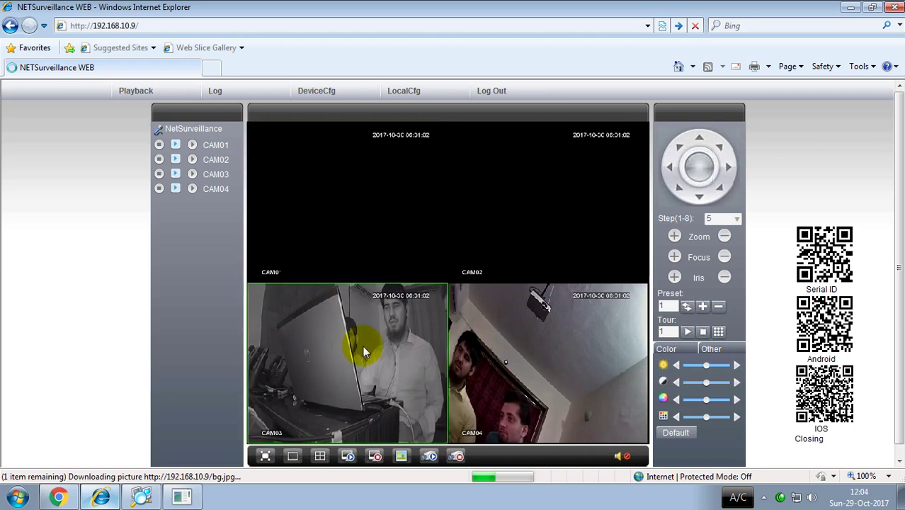
{"action": "left_click", "coordinate": [266, 456]}
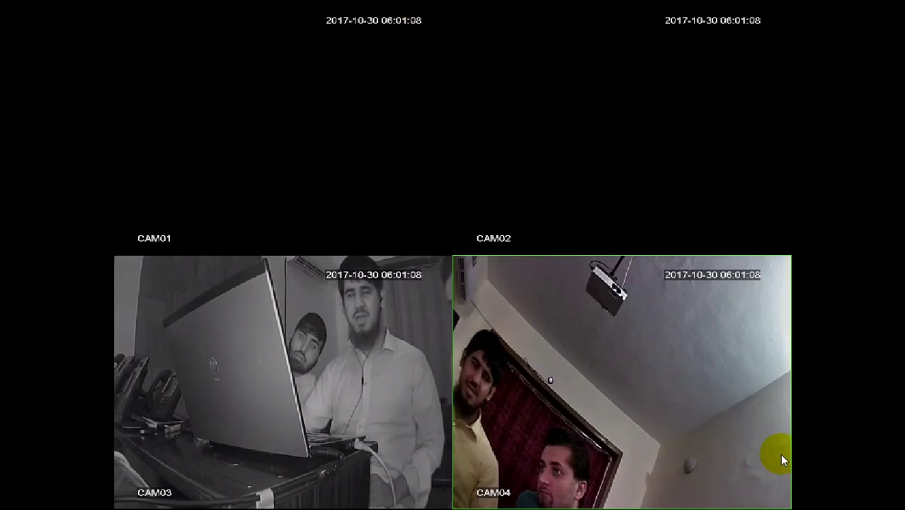
{"action": "double_click", "coordinate": [702, 477]}
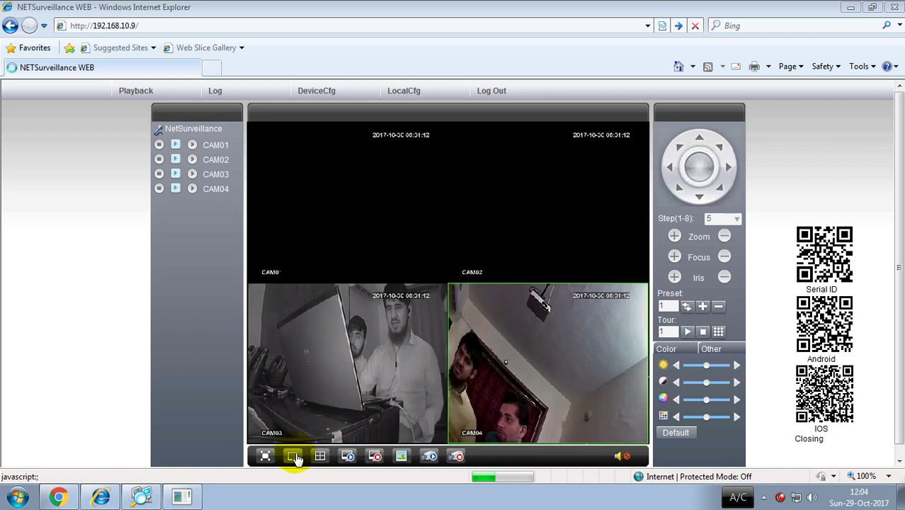
{"action": "left_click", "coordinate": [306, 402]}
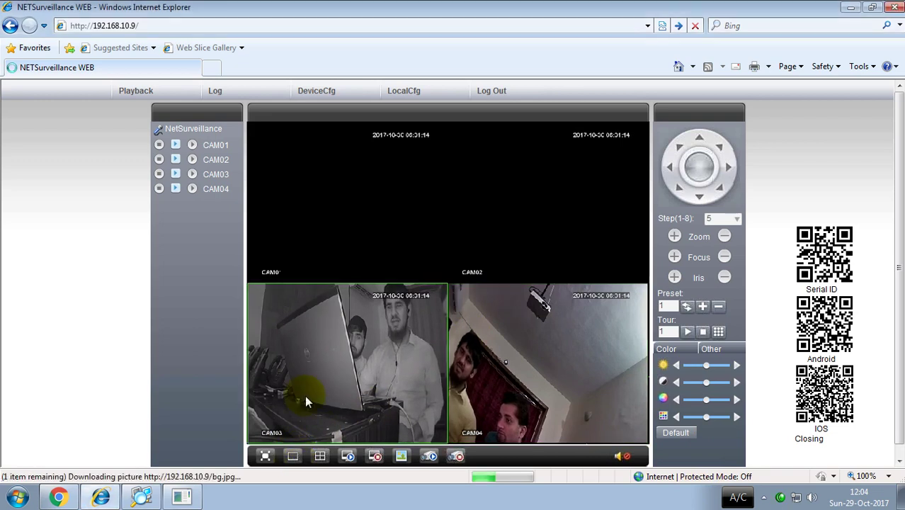
{"action": "left_click", "coordinate": [293, 455]}
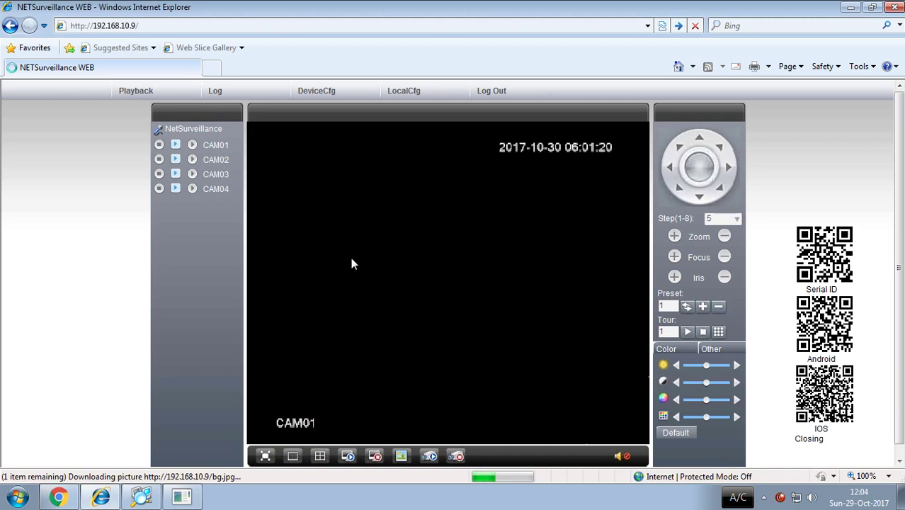
{"action": "left_click", "coordinate": [320, 455]}
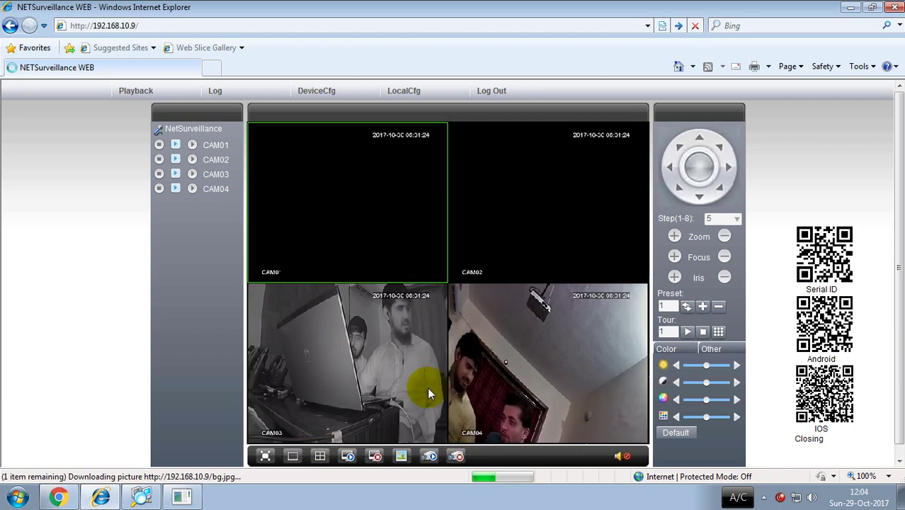
- Disconnect all camera video and reconnect it using the Main Stream with Auto Prompt enabled
{"action": "left_click", "coordinate": [350, 457]}
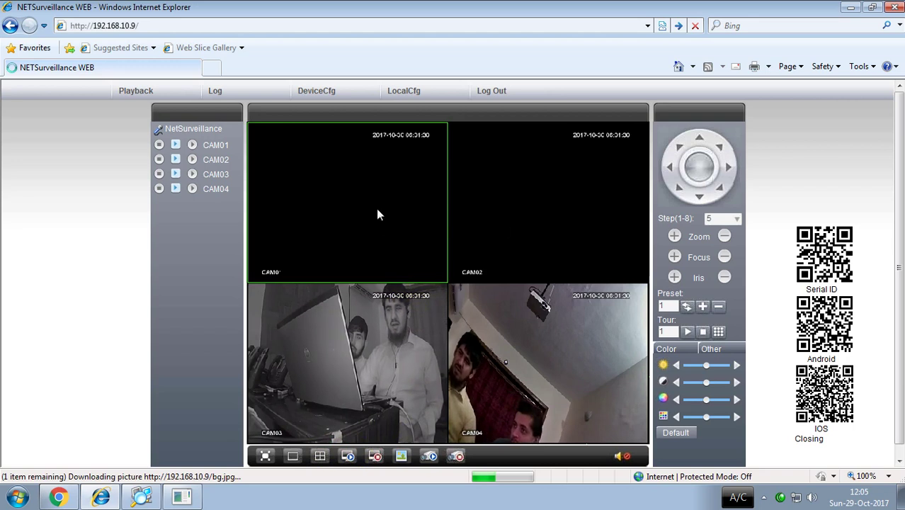
{"action": "left_click", "coordinate": [376, 458]}
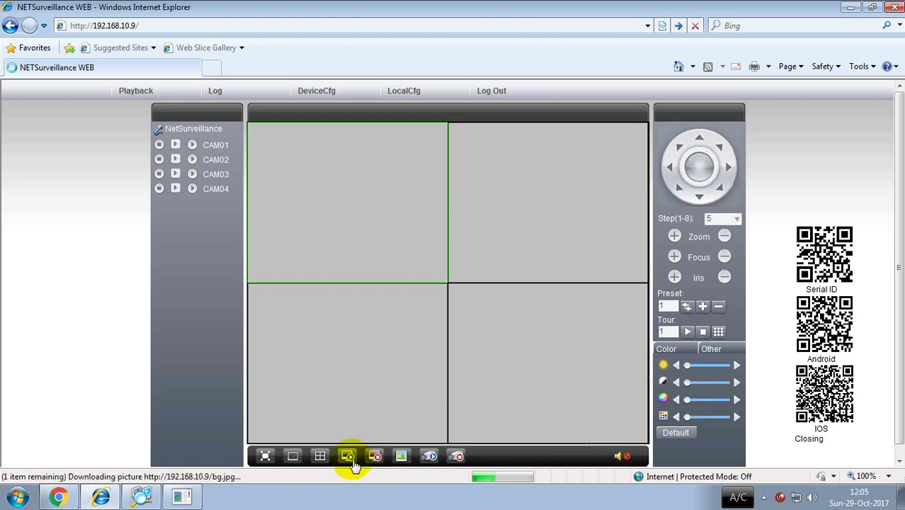
{"action": "left_click", "coordinate": [347, 457]}
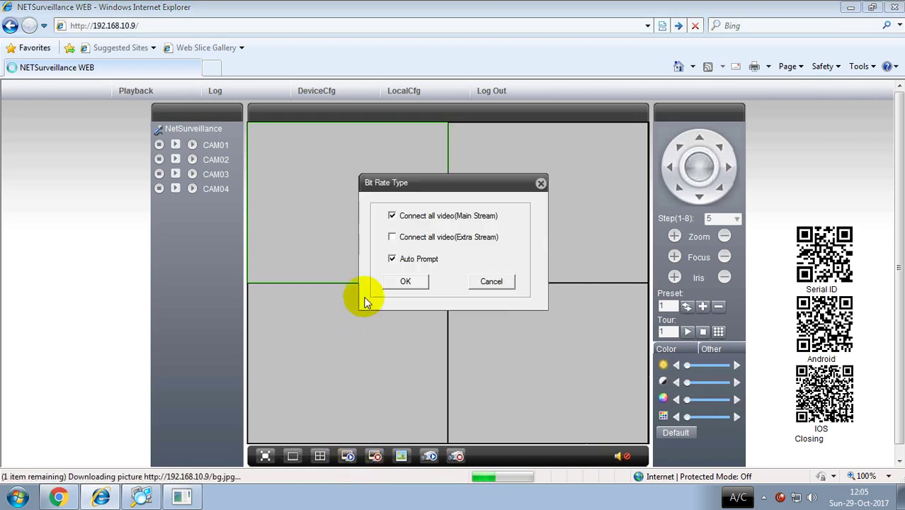
{"action": "left_click", "coordinate": [402, 282]}
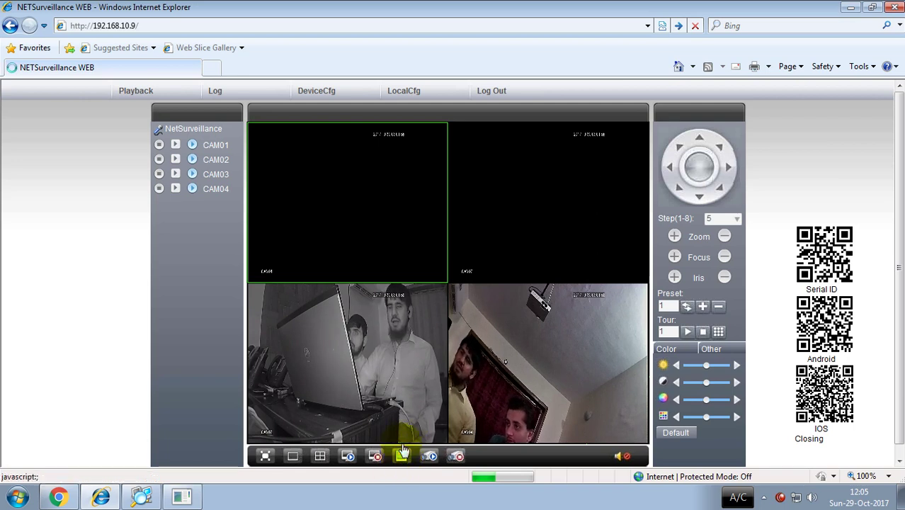
- Capture a snapshot of CAM04 and copy the image in Windows Photo Viewer, dismissing the e-mail attachment dialog and minimizing the viewer
{"action": "left_click", "coordinate": [497, 374]}
{"action": "left_click", "coordinate": [402, 457]}
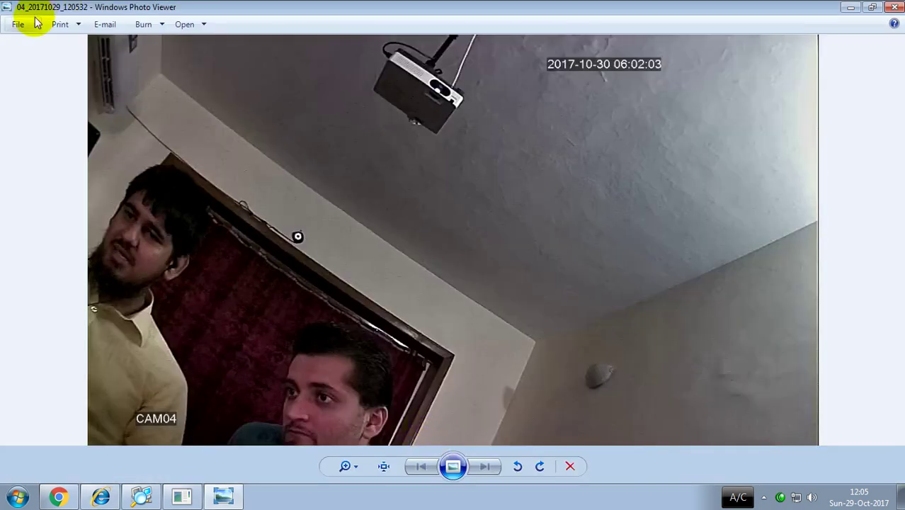
{"action": "left_click", "coordinate": [35, 28]}
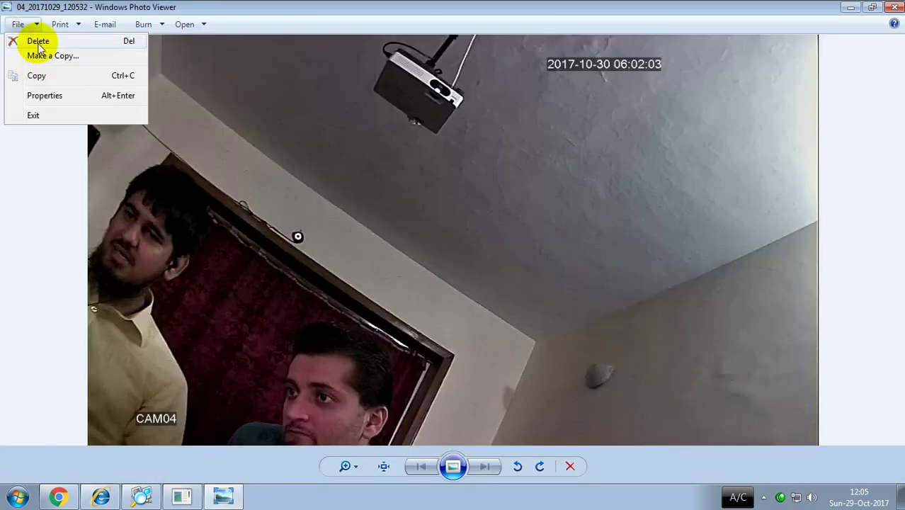
{"action": "left_click", "coordinate": [37, 76]}
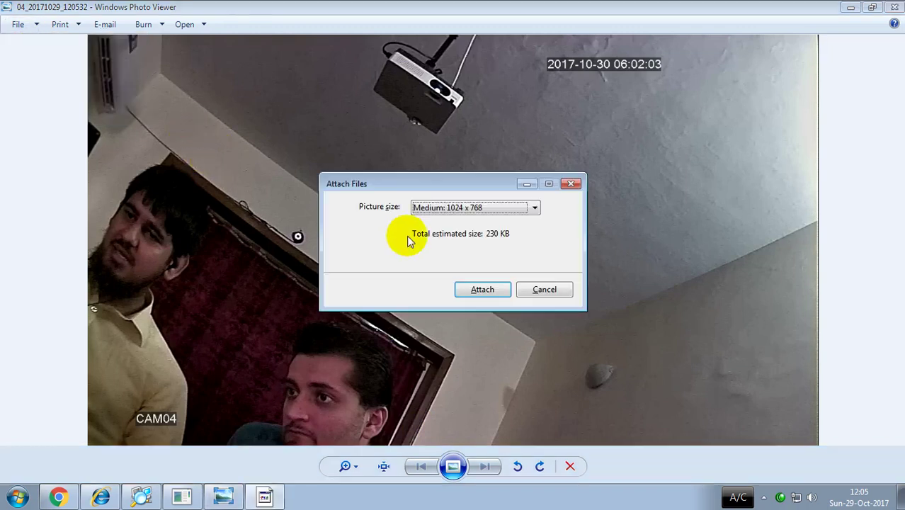
{"action": "left_click", "coordinate": [572, 184]}
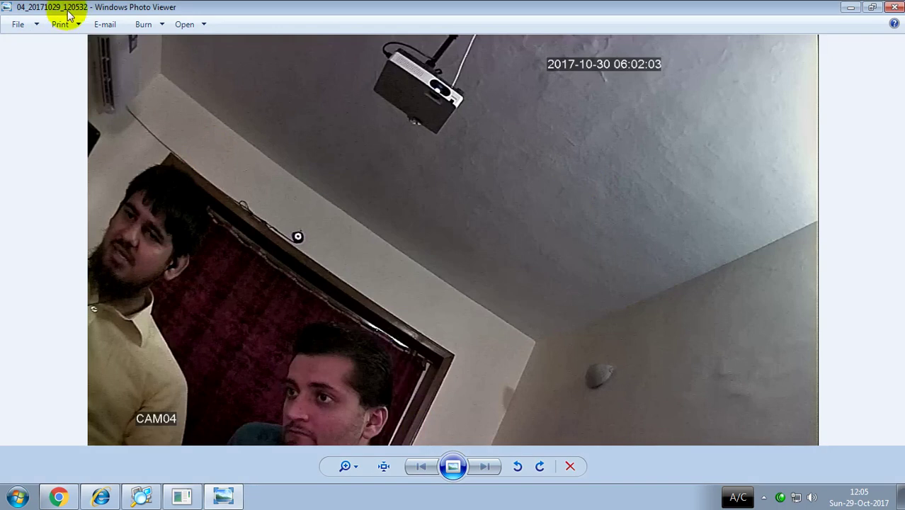
{"action": "left_click", "coordinate": [17, 24]}
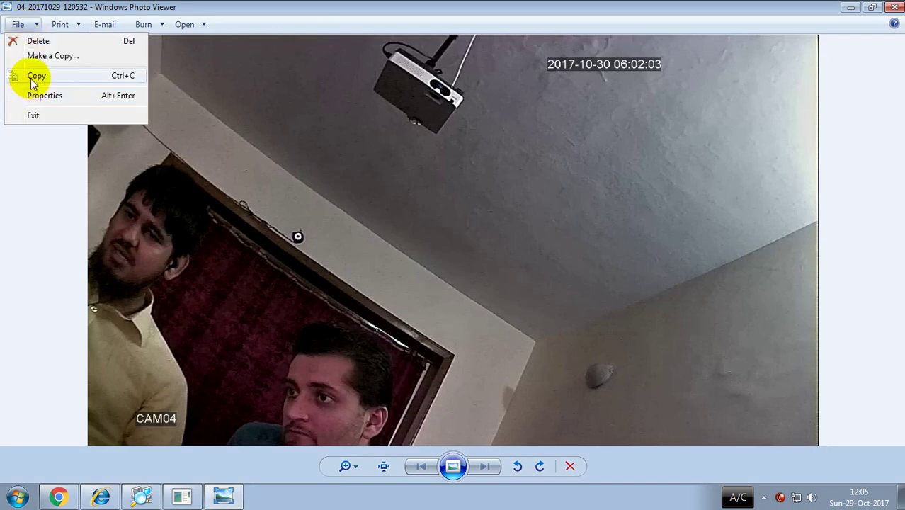
{"action": "left_click", "coordinate": [34, 78]}
{"action": "left_click", "coordinate": [21, 24]}
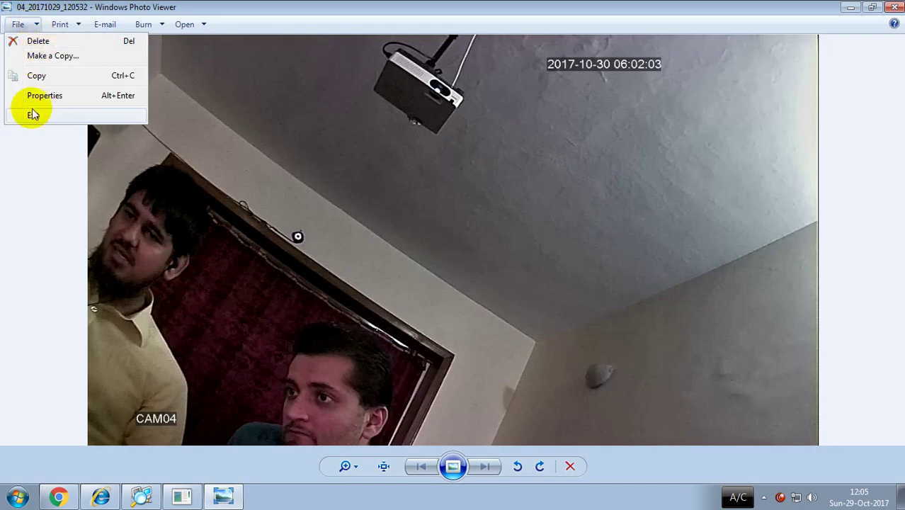
{"action": "left_click", "coordinate": [258, 198]}
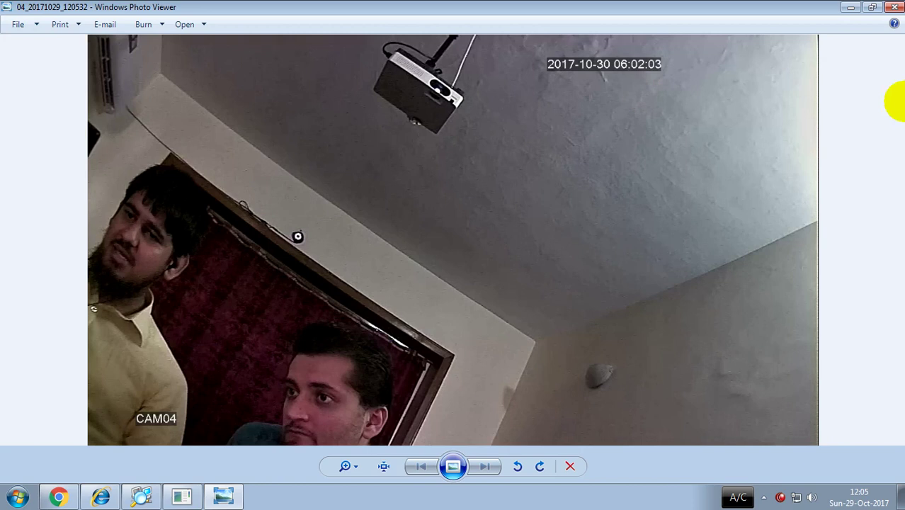
{"action": "left_click", "coordinate": [853, 7]}
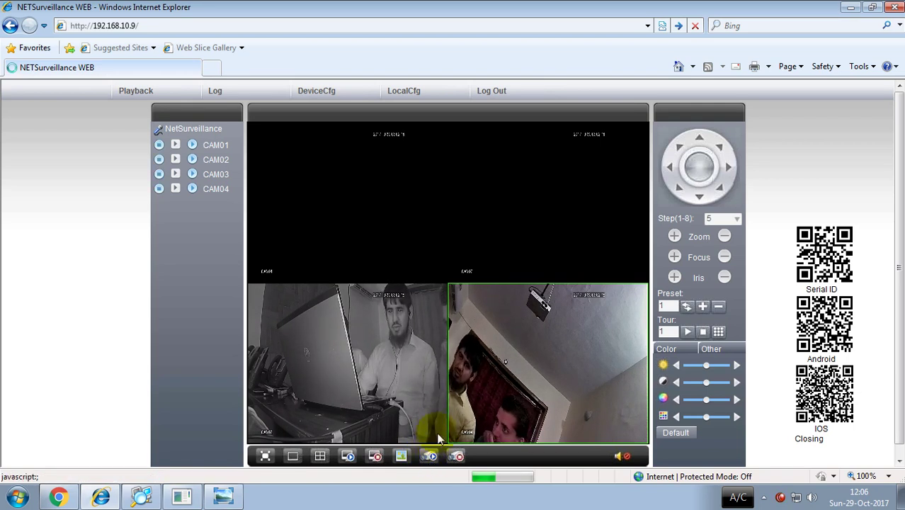
{"action": "left_click", "coordinate": [160, 146]}
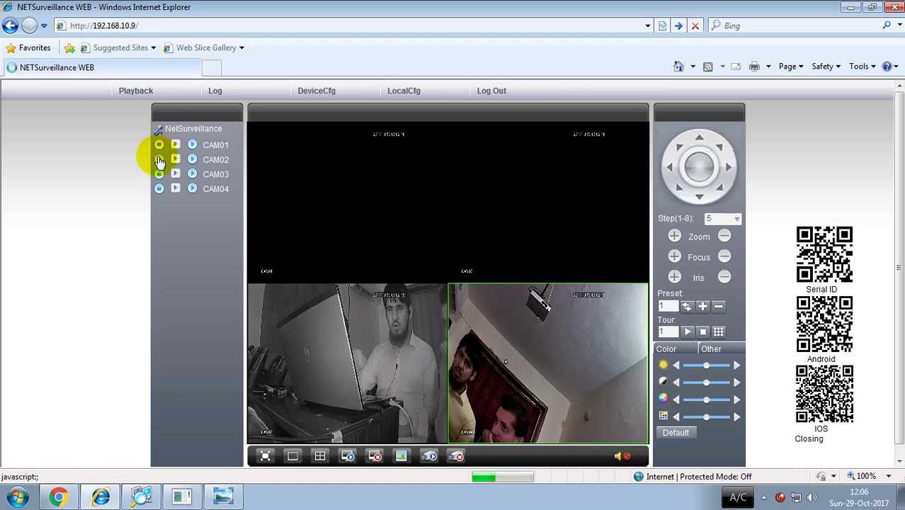
{"action": "left_click", "coordinate": [160, 158]}
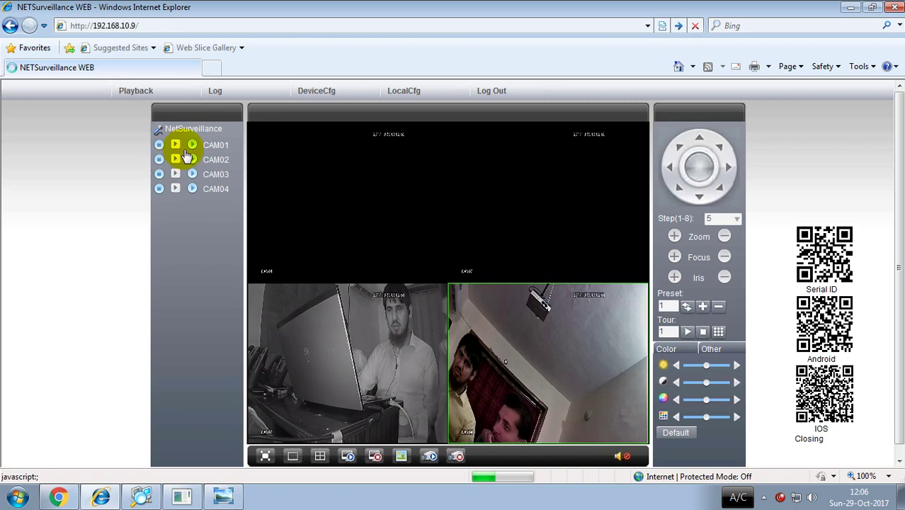
{"action": "left_click", "coordinate": [192, 175]}
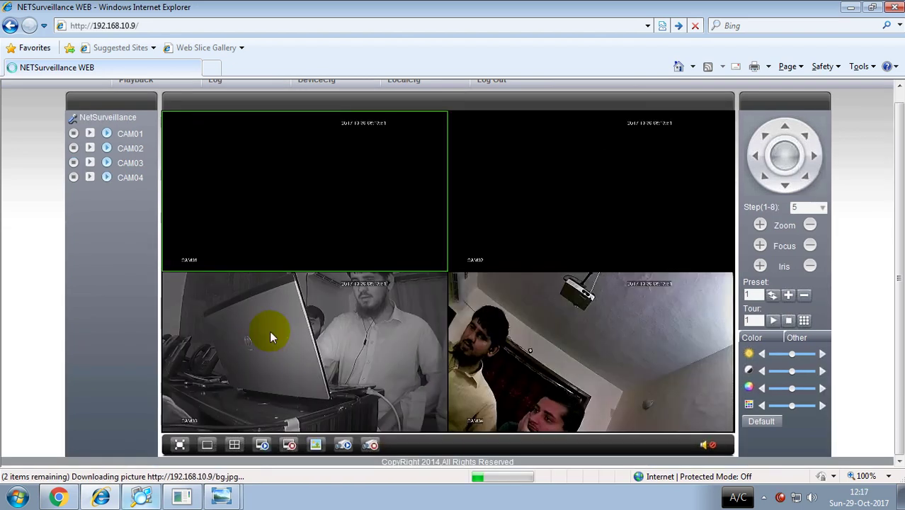
- Start local recording of CAM03 and CAM04 from the camera list
{"action": "key", "text": "alt"}
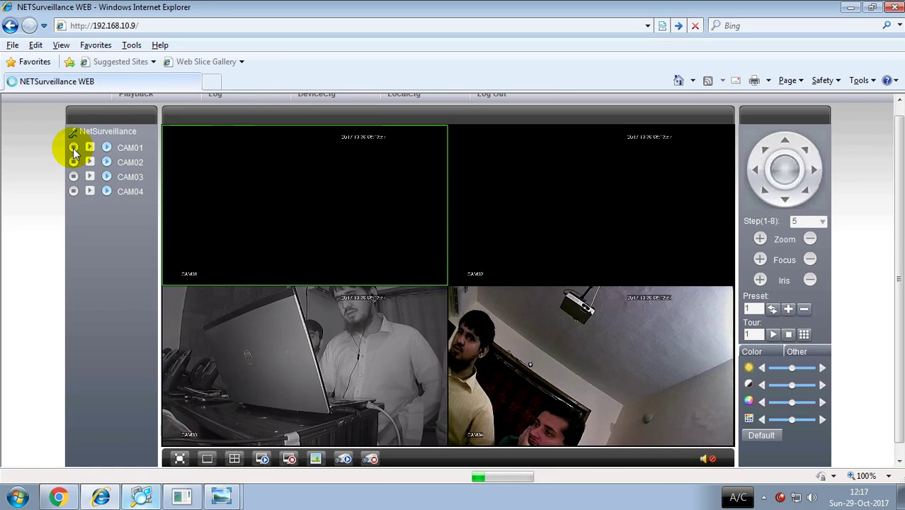
{"action": "scroll", "coordinate": [107, 205], "scroll_direction": "down", "scroll_amount": 1}
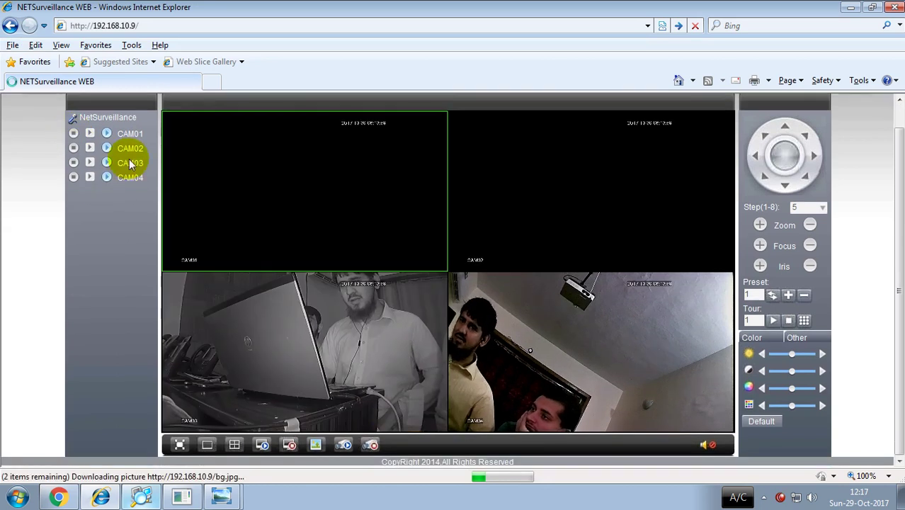
{"action": "left_click", "coordinate": [70, 170]}
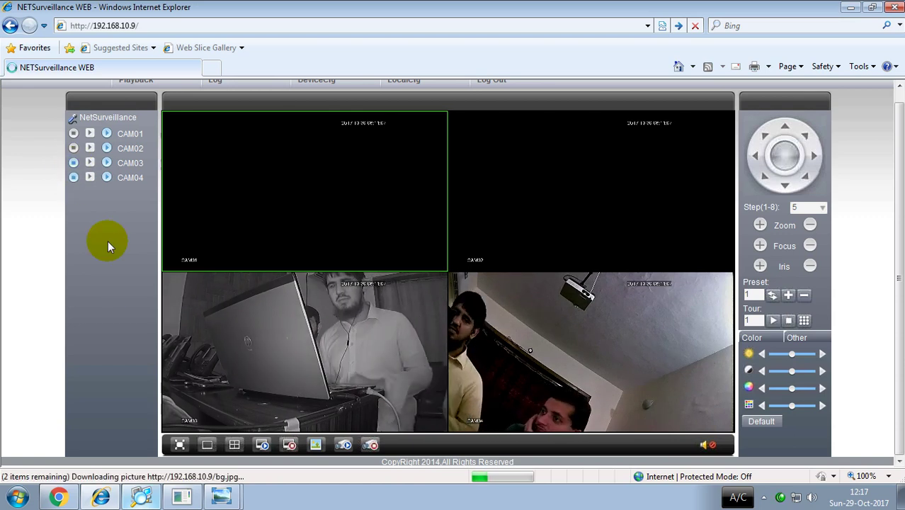
- Select the extra stream for CAM01 and CAM03 in the camera list
{"action": "left_click", "coordinate": [90, 135]}
{"action": "left_click", "coordinate": [90, 163]}
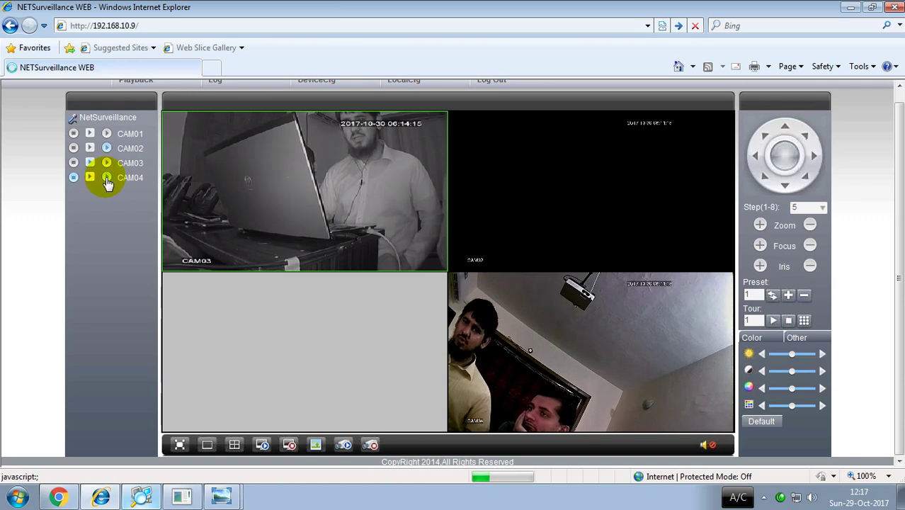
- Switch CAM04 from its extra stream to its main stream and try the live audio control
{"action": "left_click", "coordinate": [108, 183]}
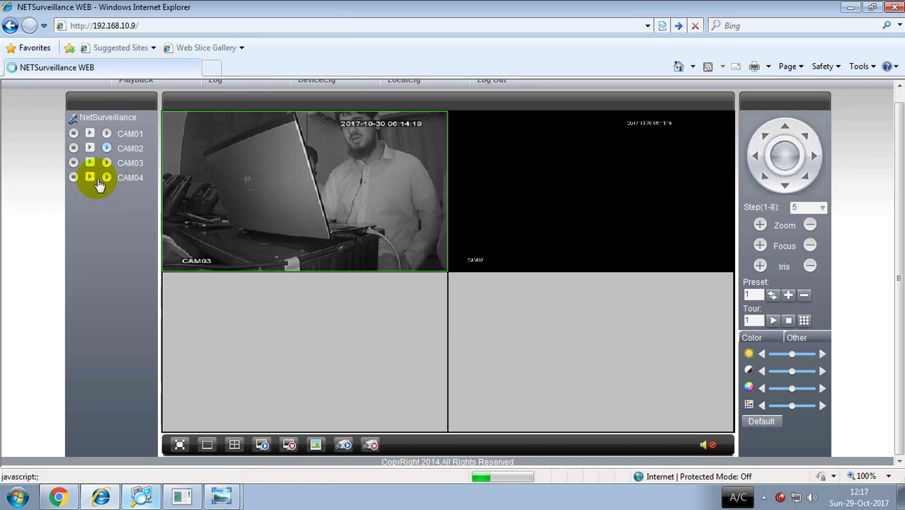
{"action": "left_click", "coordinate": [90, 178]}
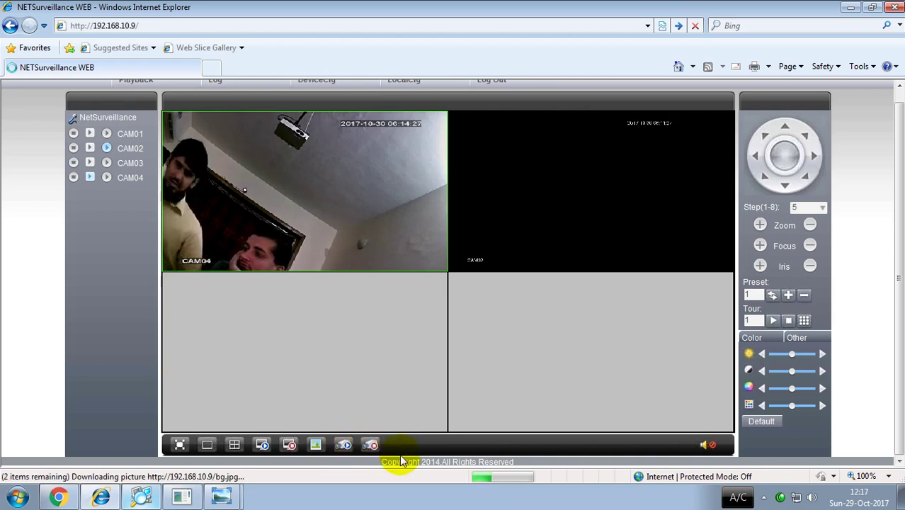
{"action": "left_click", "coordinate": [706, 446]}
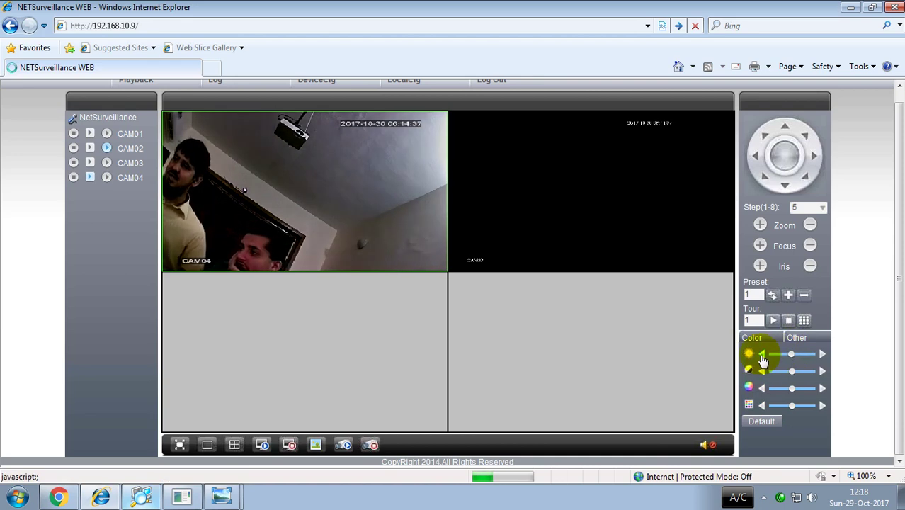
- Try adjusting CAM04's brightness, contrast, saturation and hue, and restore the default color settings
{"action": "left_click", "coordinate": [794, 355]}
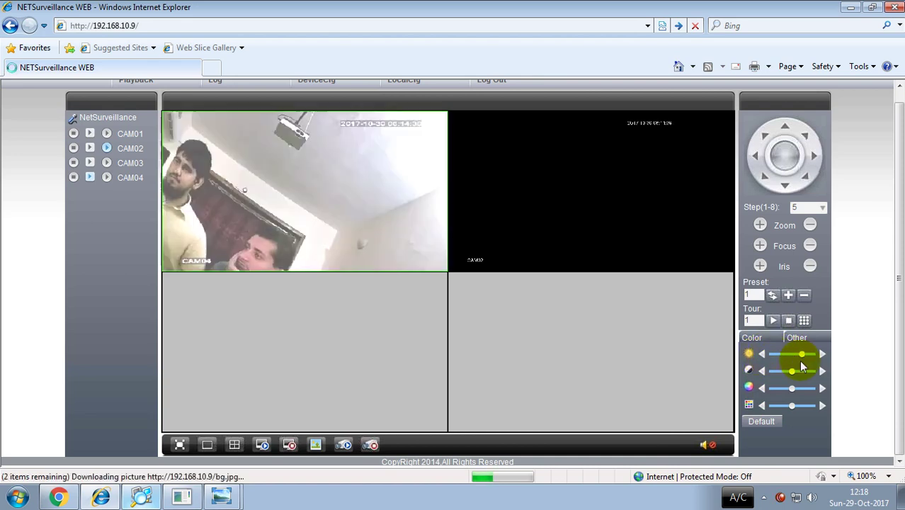
{"action": "left_click", "coordinate": [788, 369]}
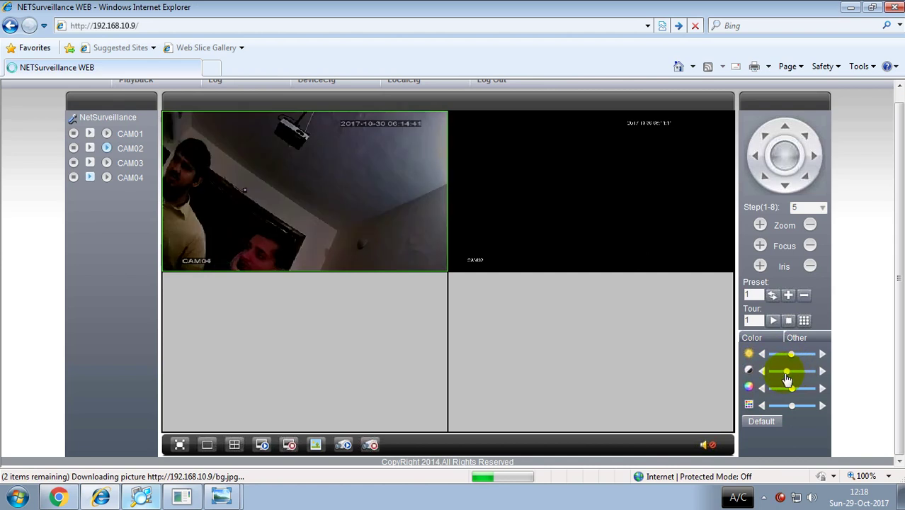
{"action": "left_click", "coordinate": [798, 388]}
{"action": "left_click", "coordinate": [788, 406]}
{"action": "left_click", "coordinate": [763, 421]}
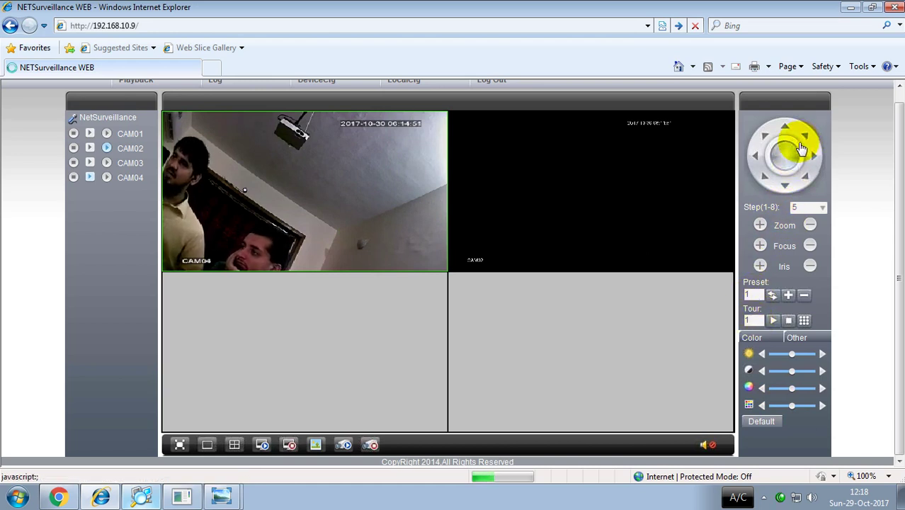
- Open the playback window with the playback source set to Local
{"action": "scroll", "coordinate": [501, 290], "scroll_direction": "up", "scroll_amount": 1}
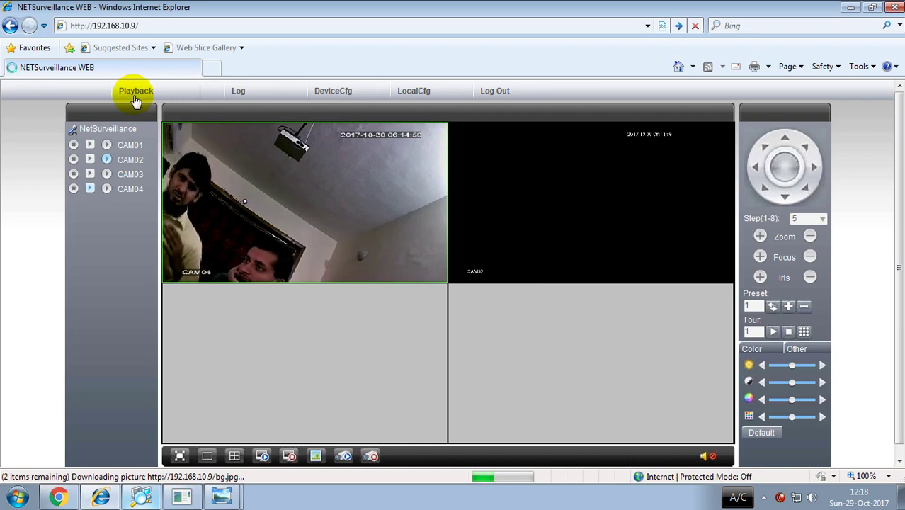
{"action": "left_click", "coordinate": [136, 92]}
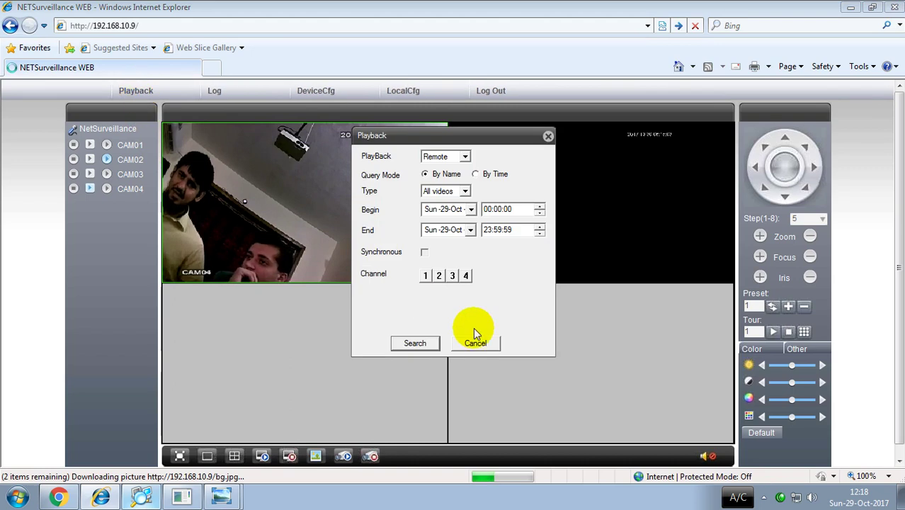
{"action": "left_click", "coordinate": [464, 158]}
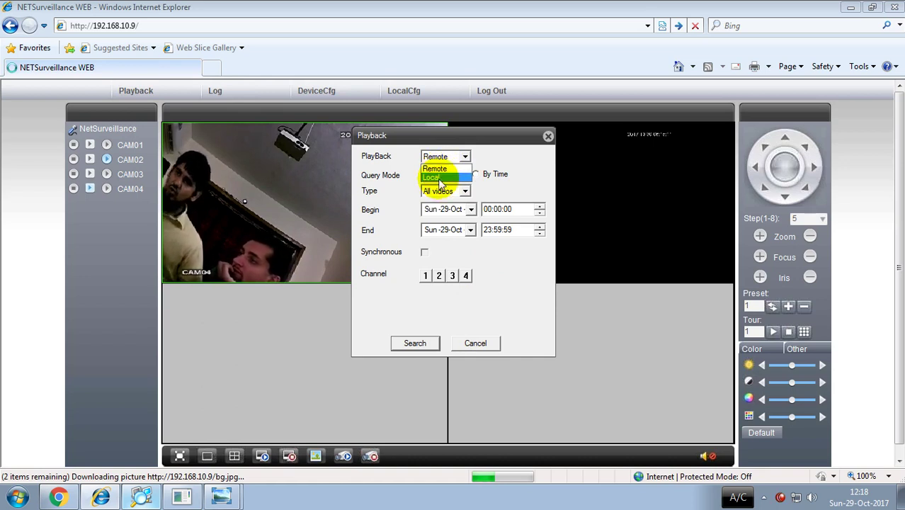
{"action": "left_click", "coordinate": [439, 181]}
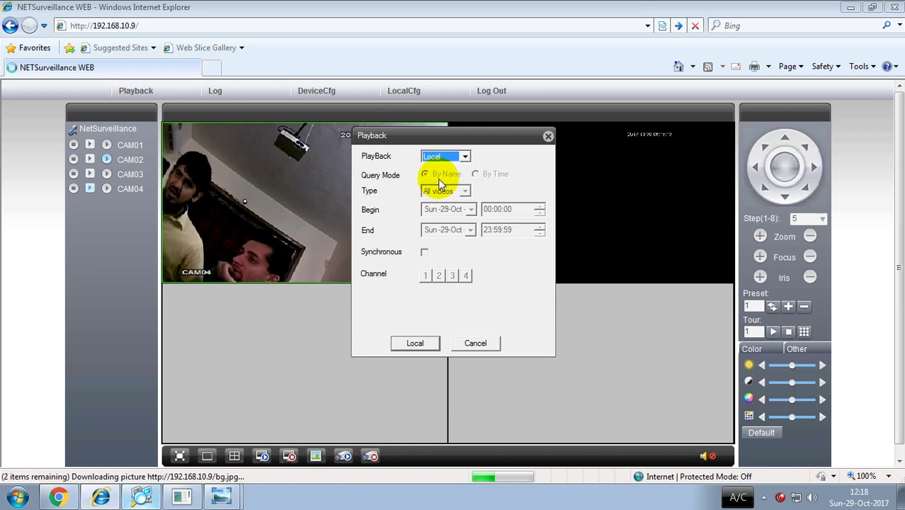
{"action": "left_click", "coordinate": [414, 344]}
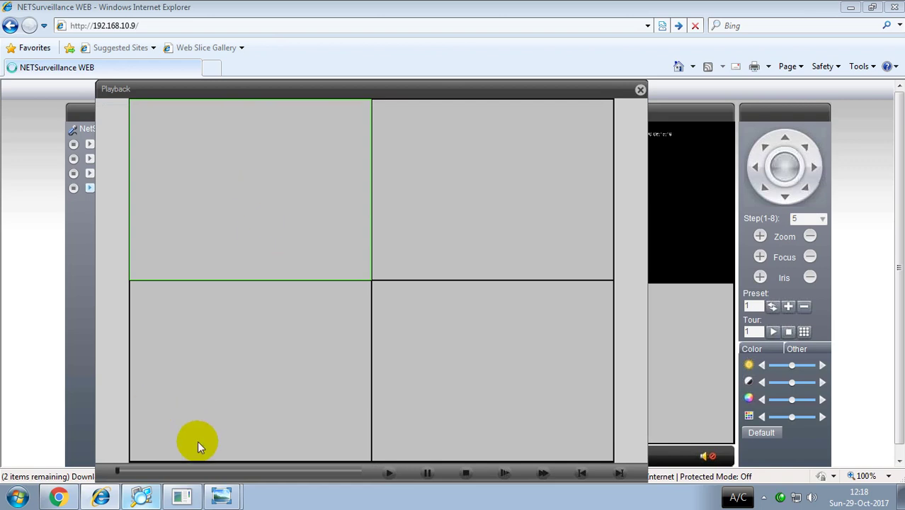
- Check the file types offered when opening a local recording, and close the file dialog and the playback window
{"action": "left_click", "coordinate": [388, 474]}
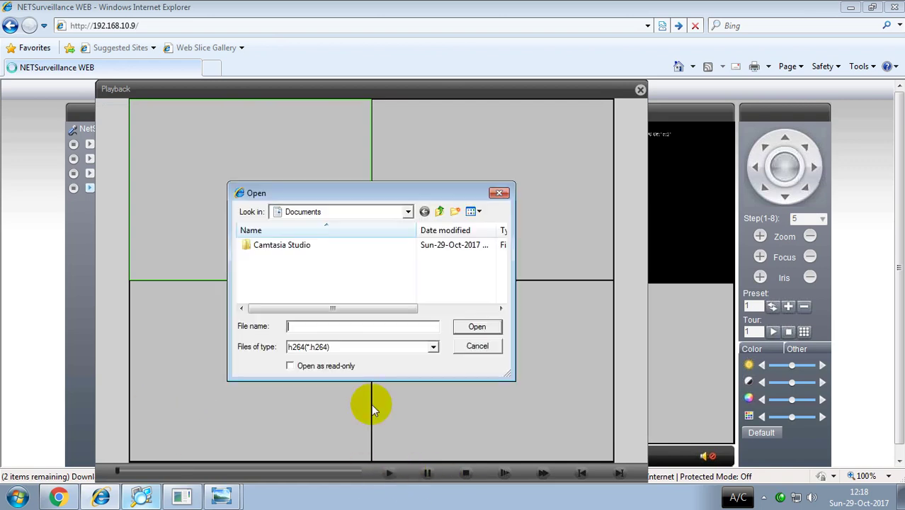
{"action": "left_click", "coordinate": [433, 347]}
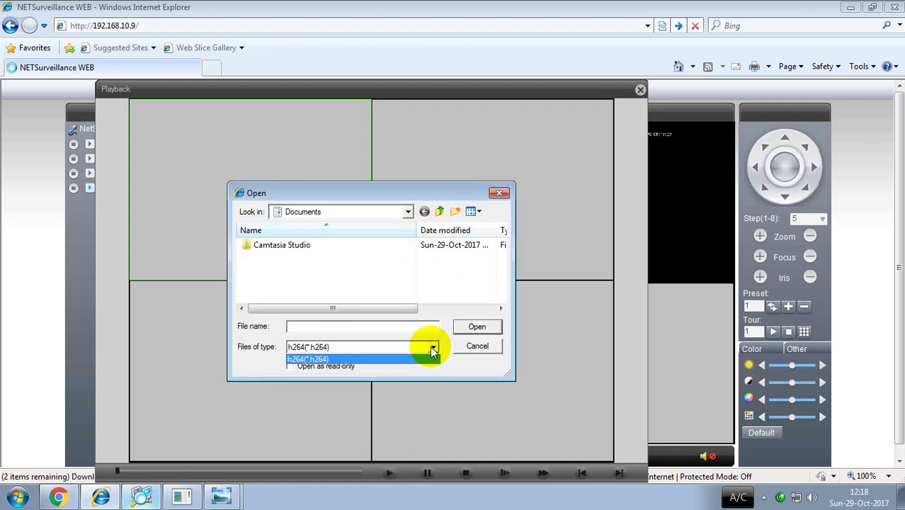
{"action": "left_click", "coordinate": [433, 352]}
{"action": "left_click", "coordinate": [500, 193]}
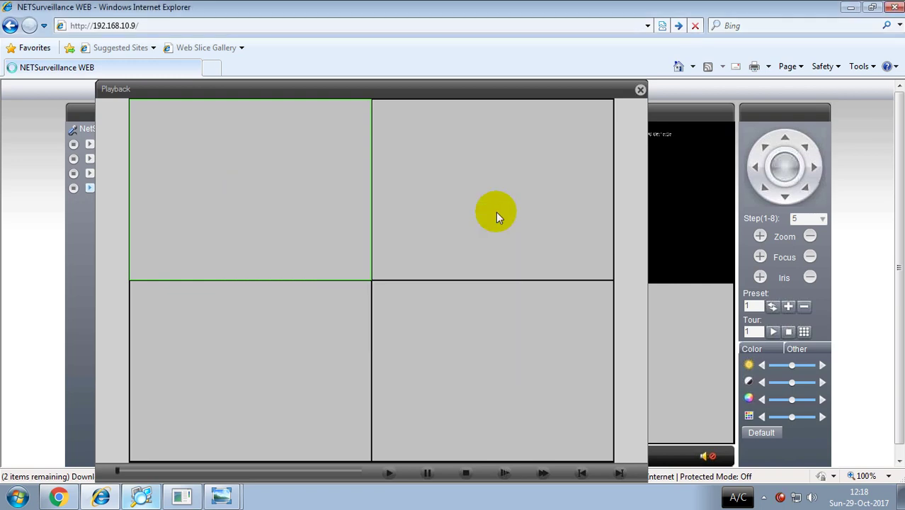
{"action": "left_click", "coordinate": [640, 90]}
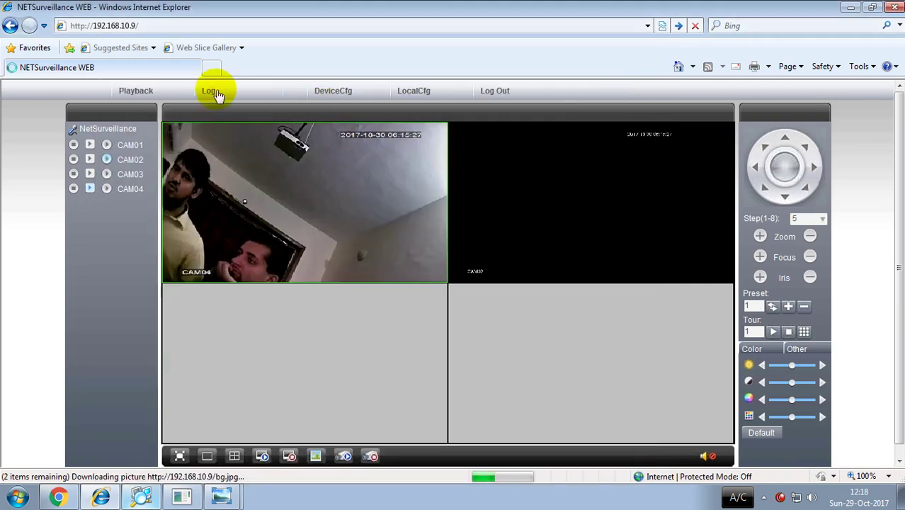
- Search the remote recordings of channel 4 by name for all videos
{"action": "left_click", "coordinate": [151, 92]}
{"action": "left_click", "coordinate": [454, 156]}
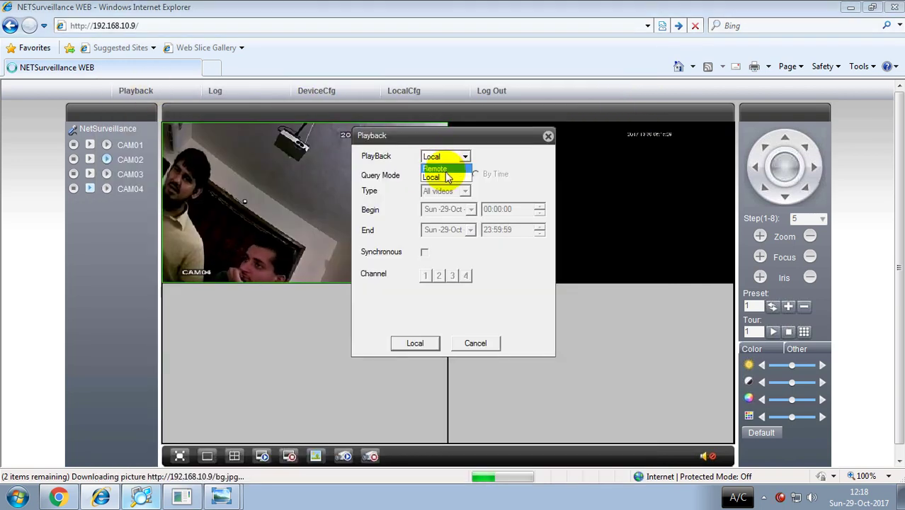
{"action": "left_click", "coordinate": [448, 176]}
{"action": "left_click", "coordinate": [418, 342]}
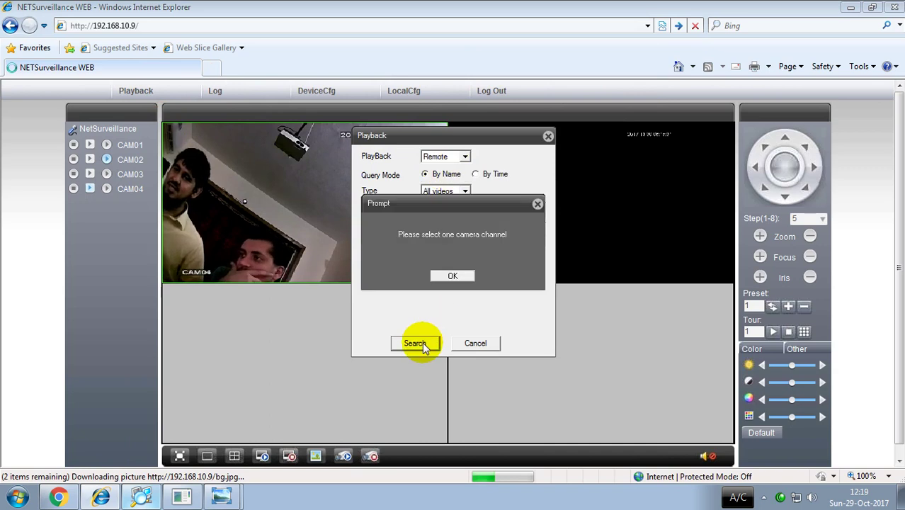
{"action": "left_click", "coordinate": [453, 276]}
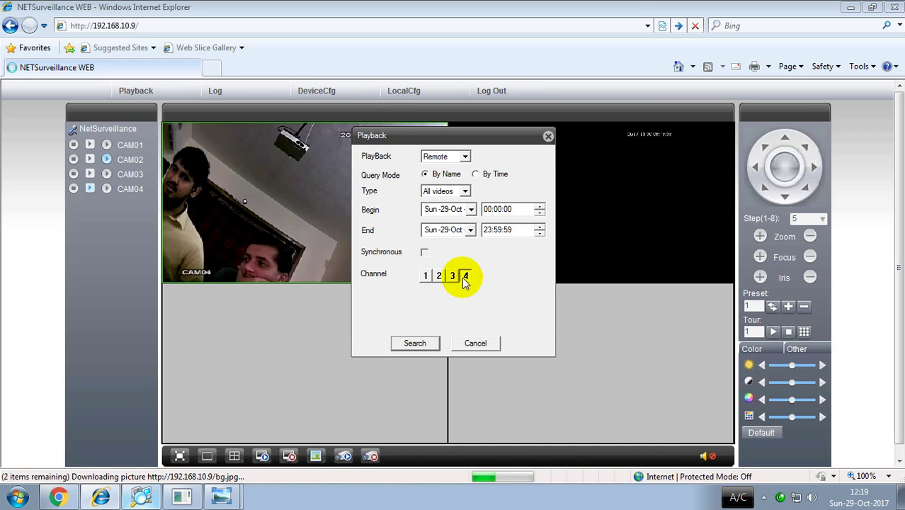
{"action": "left_click", "coordinate": [460, 278]}
{"action": "left_click", "coordinate": [418, 342]}
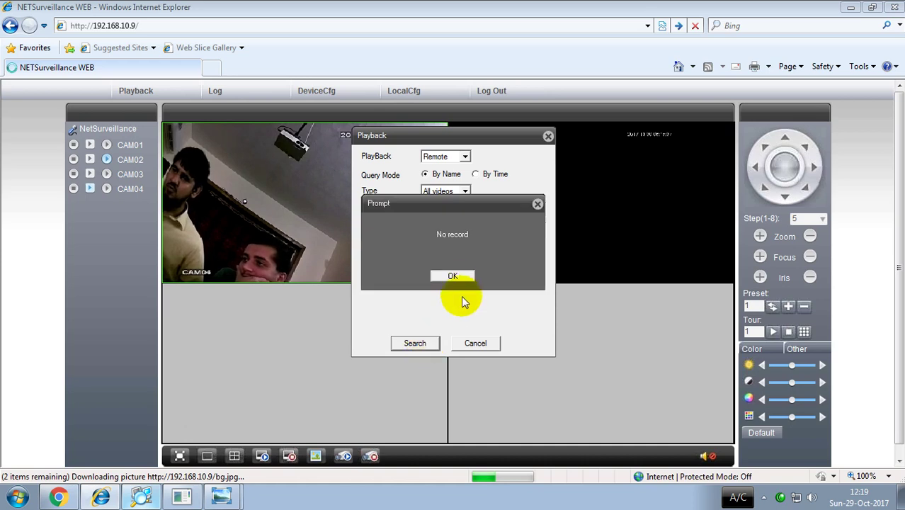
{"action": "left_click", "coordinate": [460, 278]}
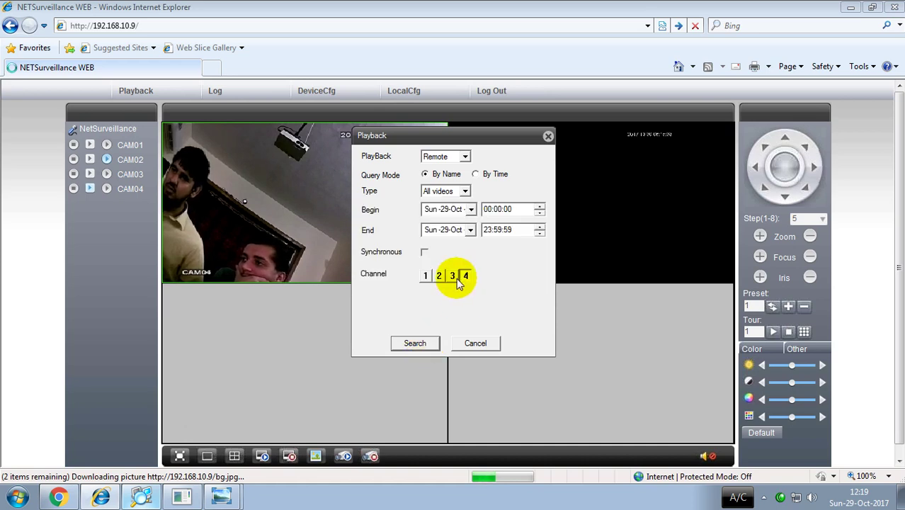
- Set the remote playback query mode to By Time and close the Playback dialog
{"action": "left_click", "coordinate": [470, 211]}
{"action": "left_click", "coordinate": [495, 174]}
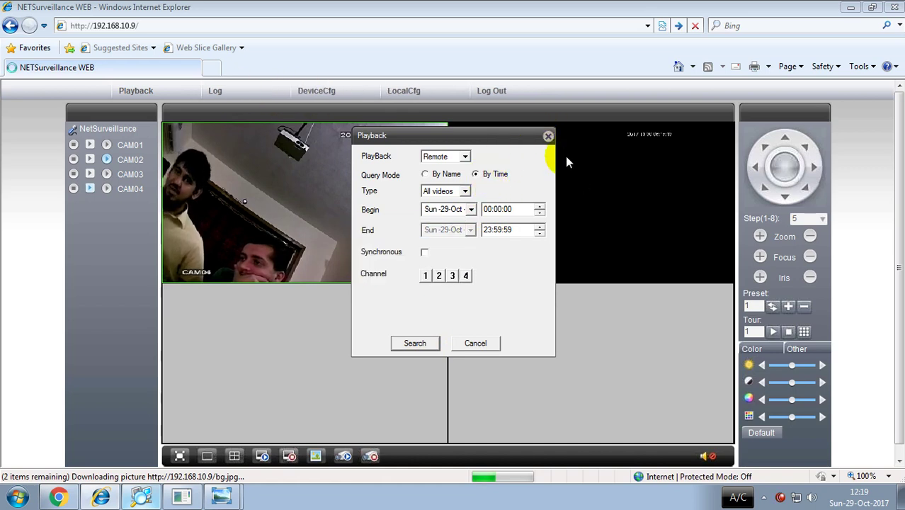
{"action": "left_click", "coordinate": [549, 138]}
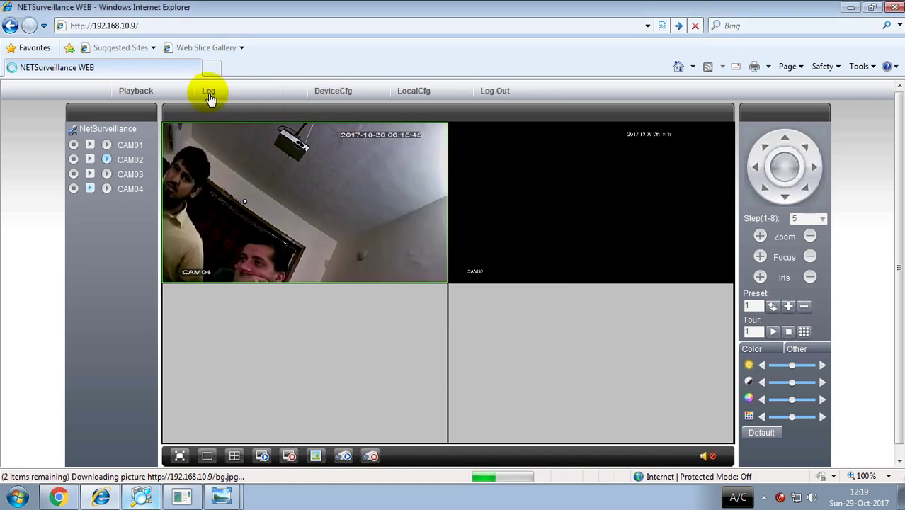
- Examine the alarm log and the operate log of the DVR, and close the log window
{"action": "left_click", "coordinate": [209, 92]}
{"action": "left_click", "coordinate": [318, 136]}
{"action": "left_click", "coordinate": [359, 136]}
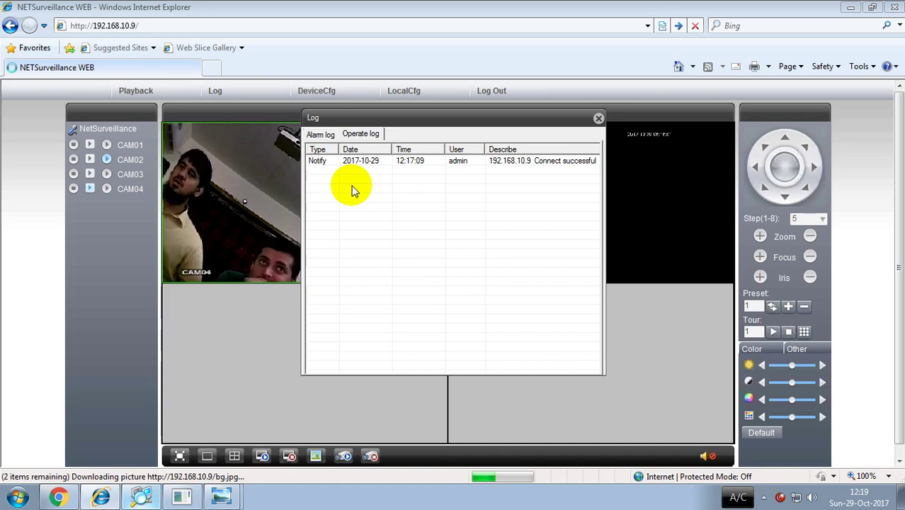
{"action": "left_click", "coordinate": [326, 136]}
{"action": "left_click", "coordinate": [347, 136]}
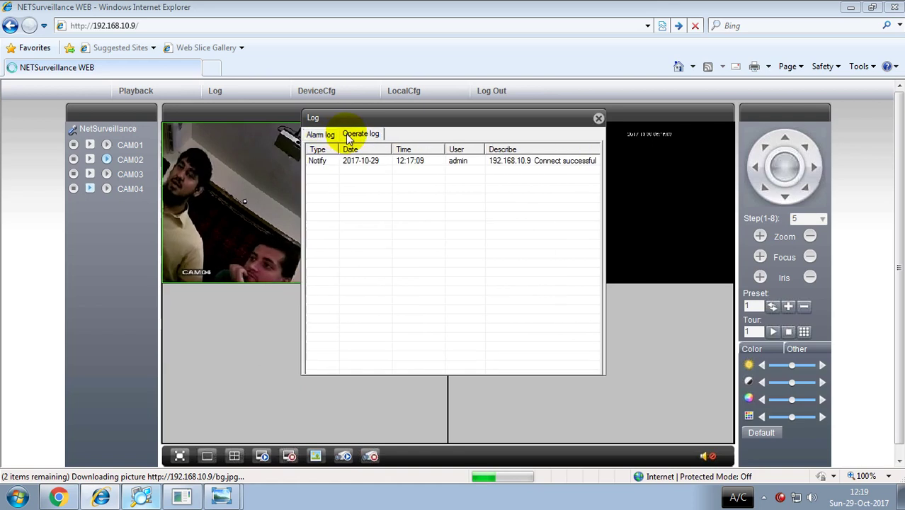
{"action": "left_click", "coordinate": [319, 135]}
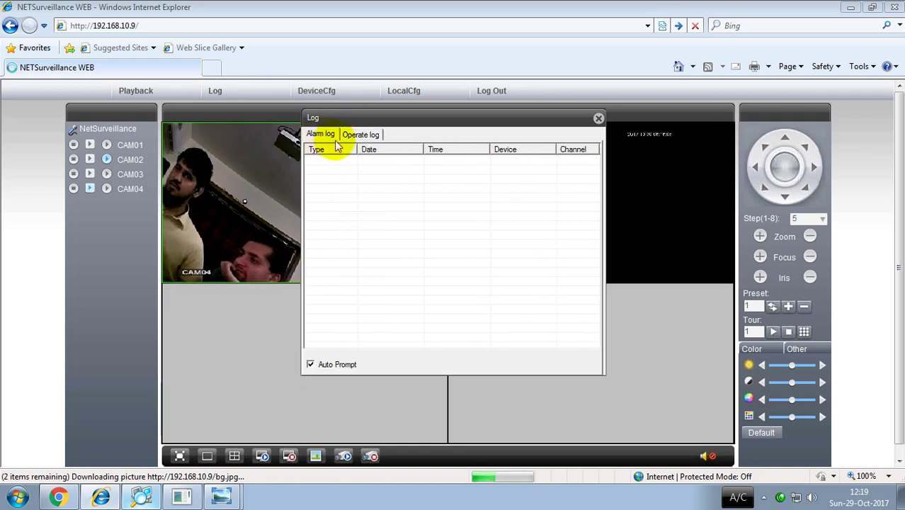
{"action": "left_click", "coordinate": [366, 140]}
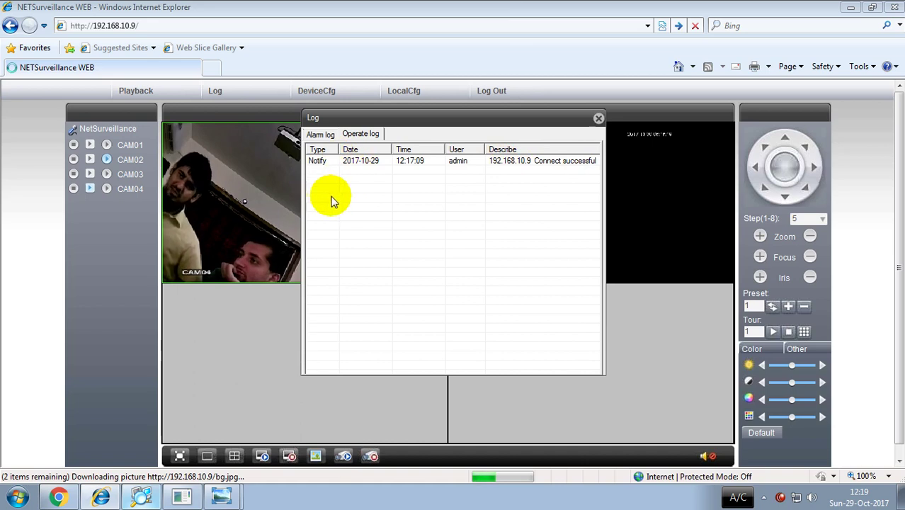
{"action": "left_click", "coordinate": [320, 135]}
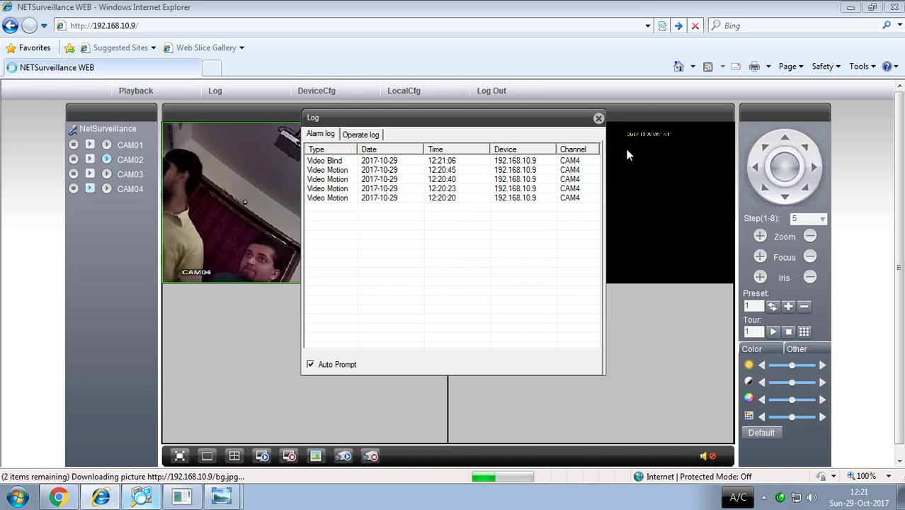
{"action": "left_click", "coordinate": [599, 119]}
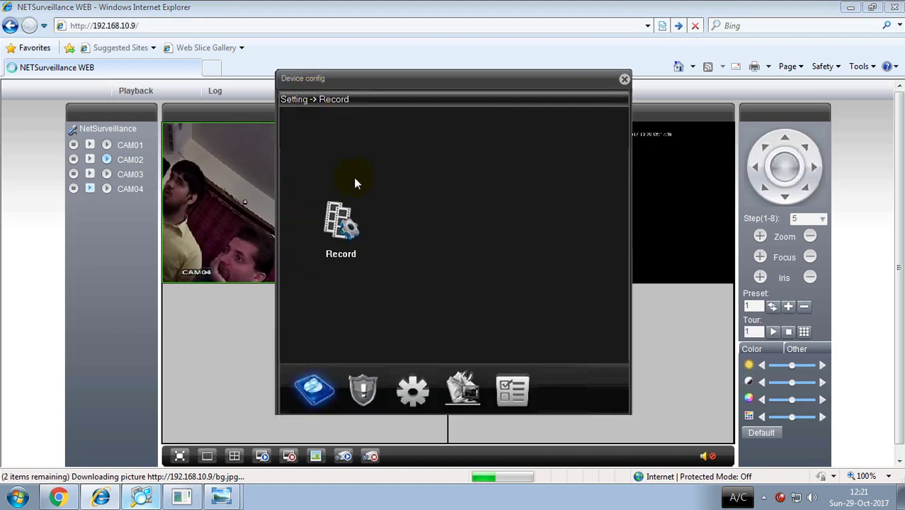
- Review the Record settings of channel 1 in the device configuration and cancel out of them
{"action": "left_click", "coordinate": [327, 252]}
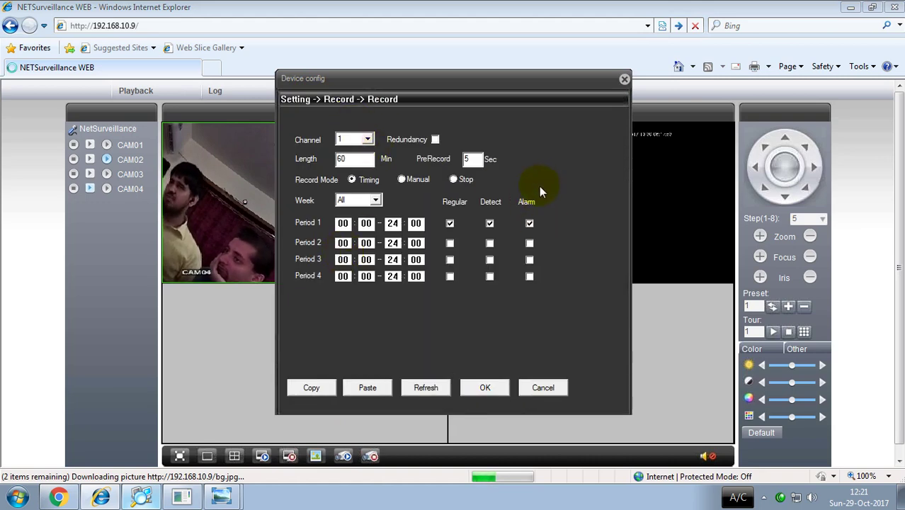
{"action": "left_click", "coordinate": [532, 388]}
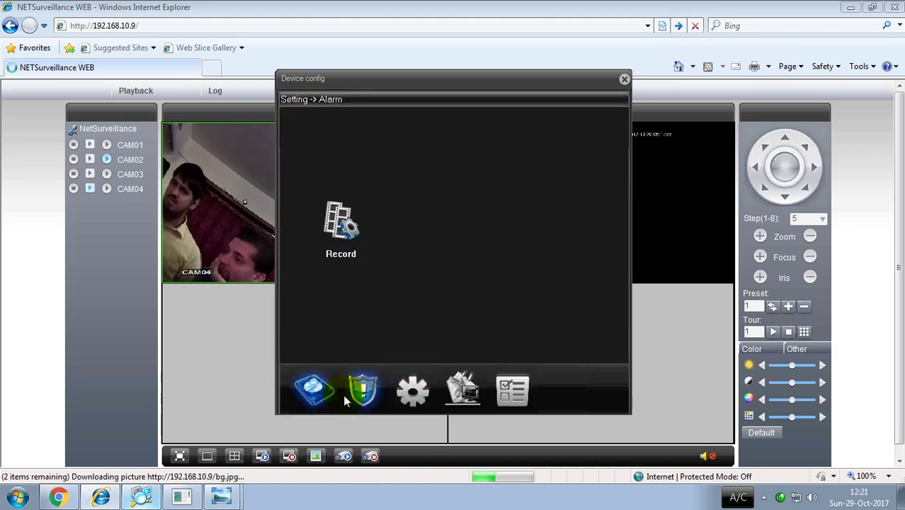
- Enable the Video Motion alarm for channel 4 with Highest sensitivity and apply the settings
{"action": "left_click", "coordinate": [362, 393]}
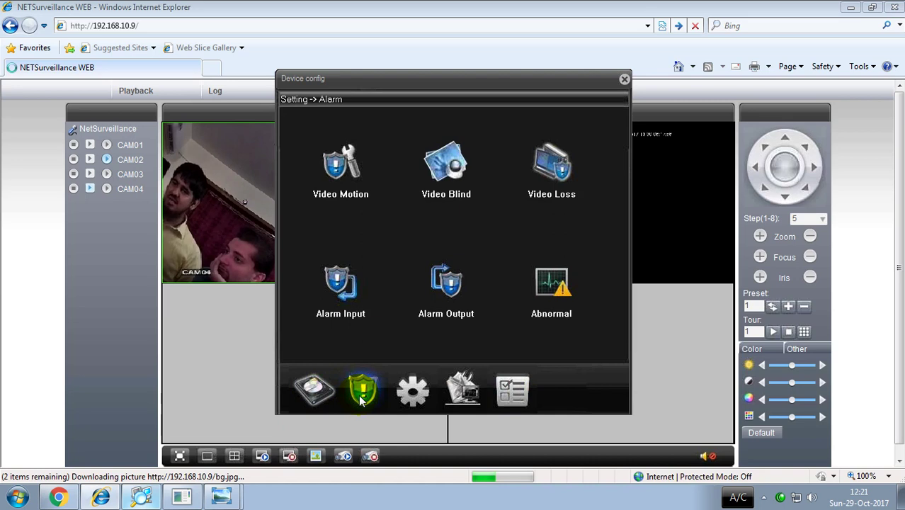
{"action": "left_click", "coordinate": [337, 190]}
{"action": "left_click", "coordinate": [381, 131]}
{"action": "left_click", "coordinate": [362, 170]}
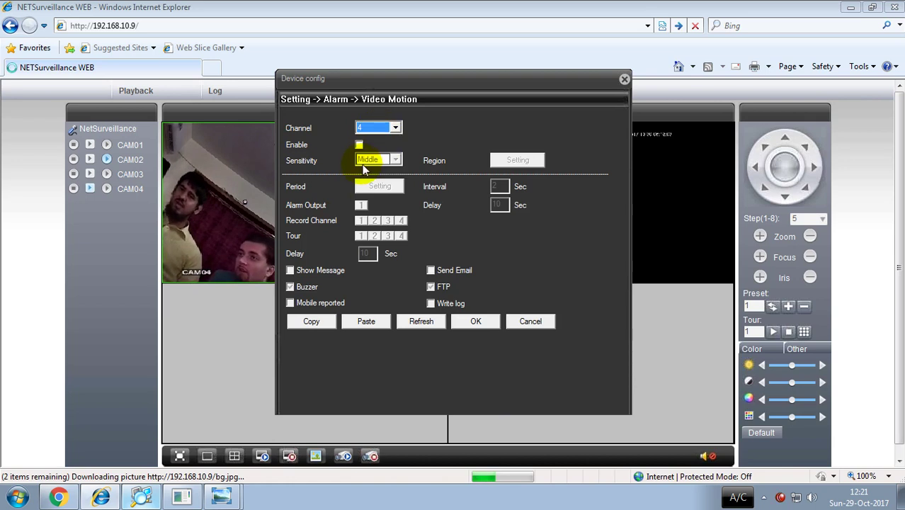
{"action": "left_click", "coordinate": [359, 144]}
{"action": "left_click", "coordinate": [395, 159]}
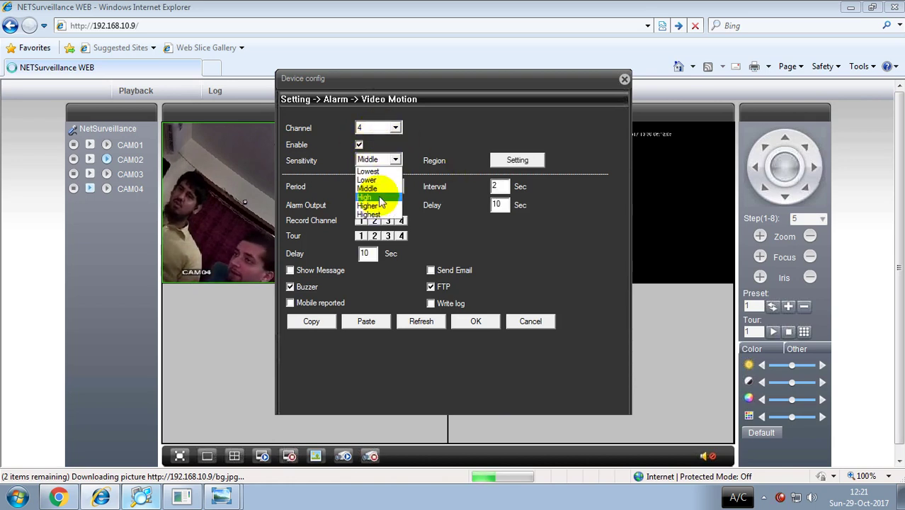
{"action": "left_click", "coordinate": [375, 214]}
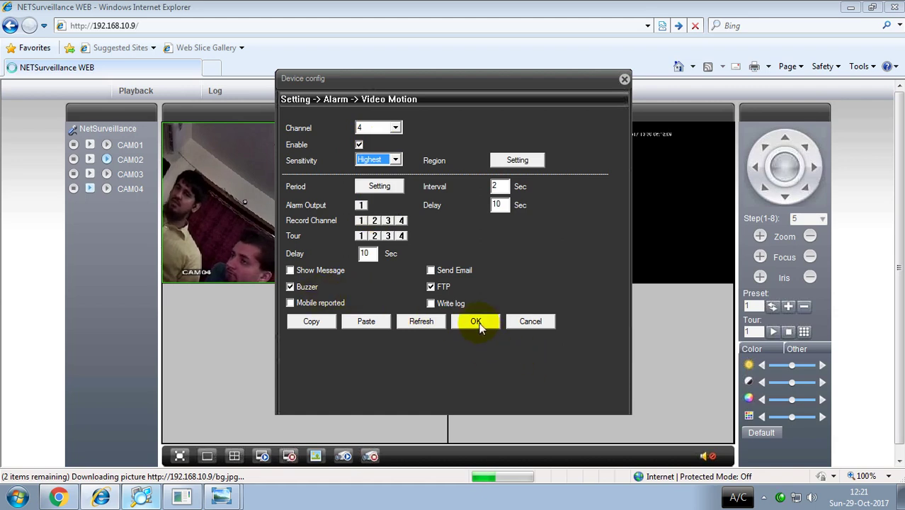
{"action": "left_click", "coordinate": [476, 323]}
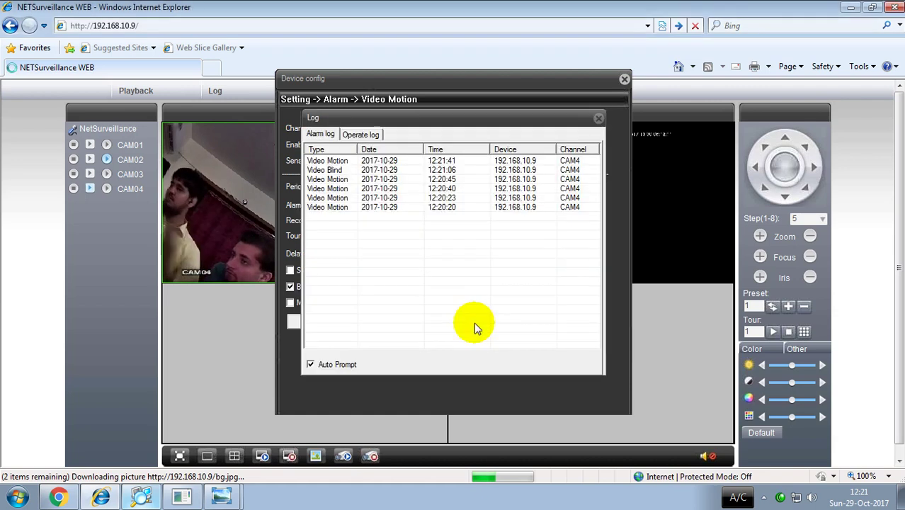
- Close the alarm log, reopen the Video Motion alarm settings, select channel 4 and confirm the settings
{"action": "left_click", "coordinate": [599, 117]}
{"action": "left_click", "coordinate": [499, 288]}
{"action": "left_click", "coordinate": [343, 157]}
{"action": "left_click", "coordinate": [395, 128]}
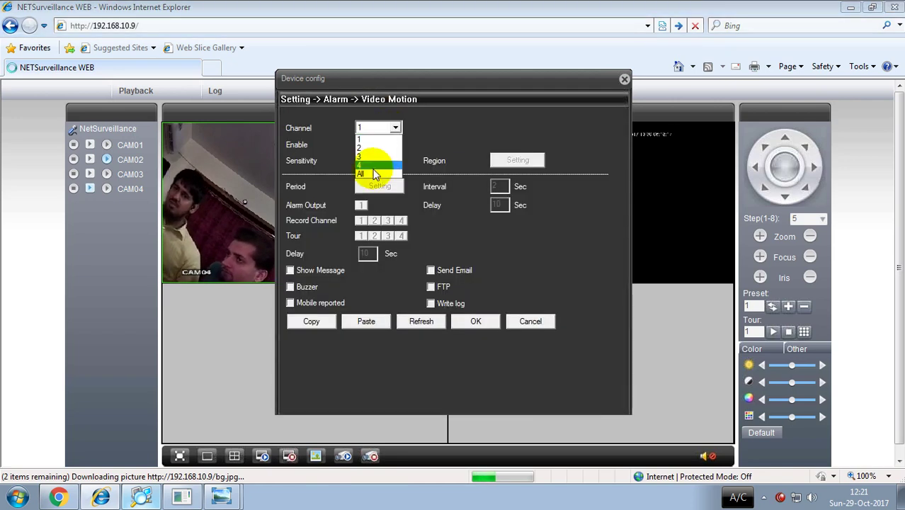
{"action": "left_click", "coordinate": [374, 170]}
{"action": "left_click", "coordinate": [476, 321]}
{"action": "left_click", "coordinate": [480, 288]}
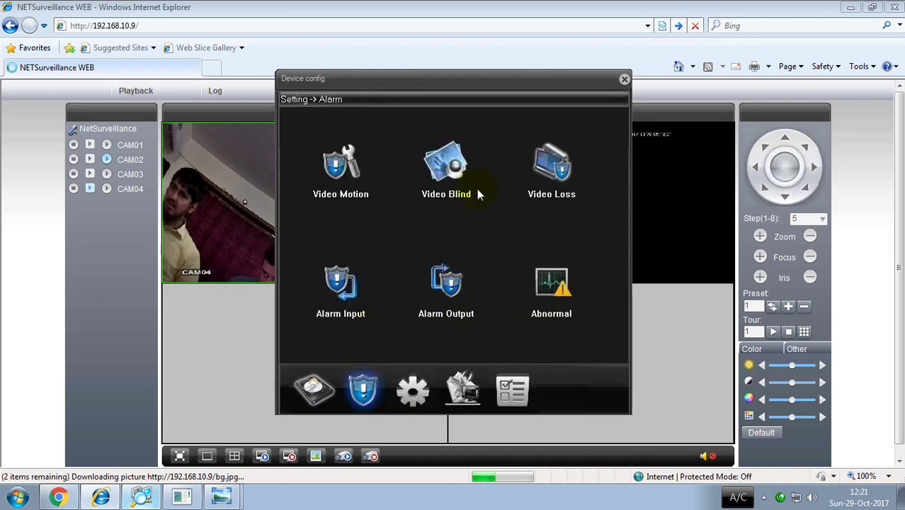
- Review the NetService list in the System settings of the device configuration and confirm out of it
{"action": "left_click", "coordinate": [413, 389]}
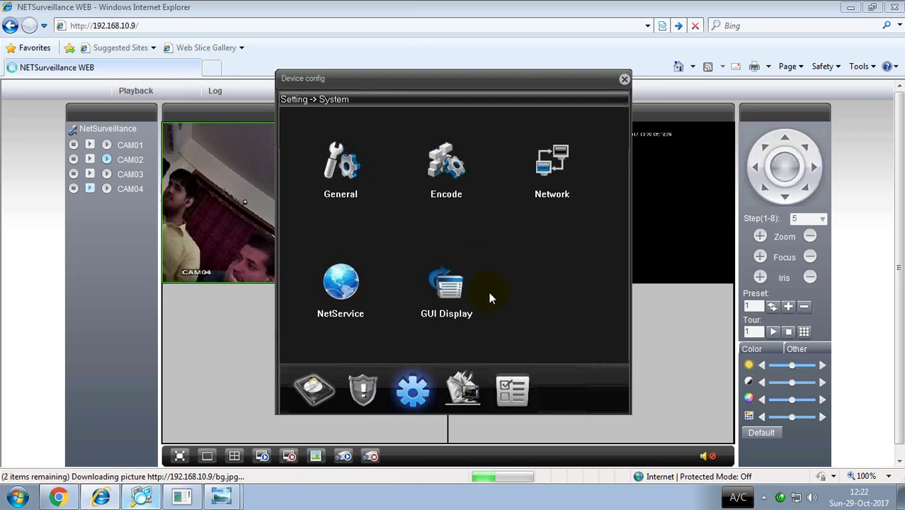
{"action": "left_click", "coordinate": [365, 289]}
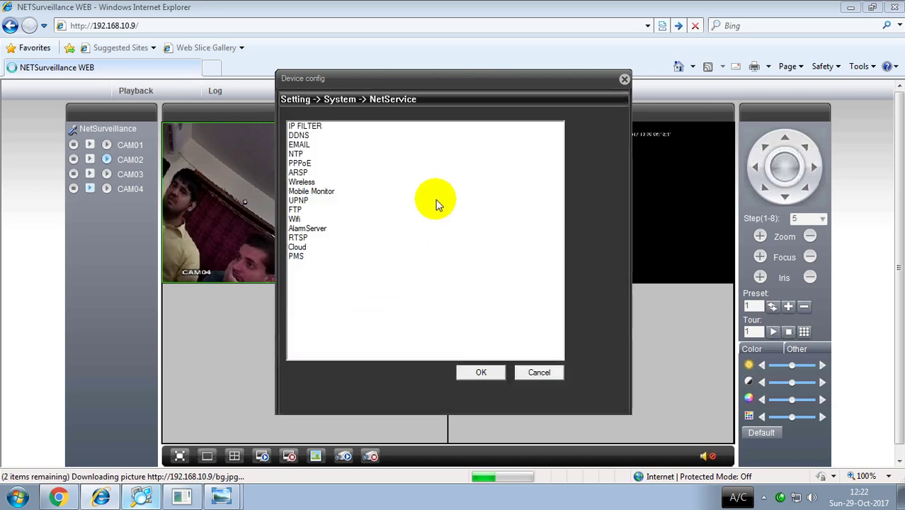
{"action": "left_click", "coordinate": [480, 372]}
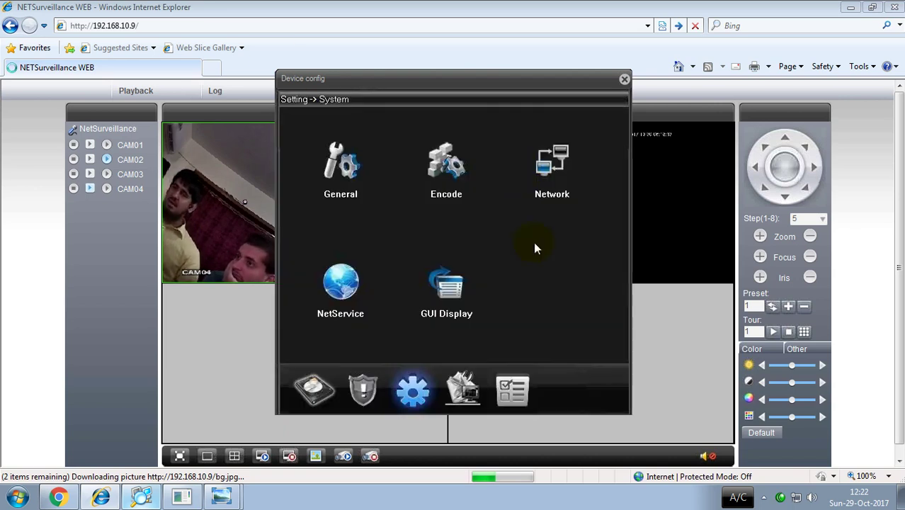
- Review the DVR's Network settings, cancel out of them and close the device configuration
{"action": "left_click", "coordinate": [543, 192]}
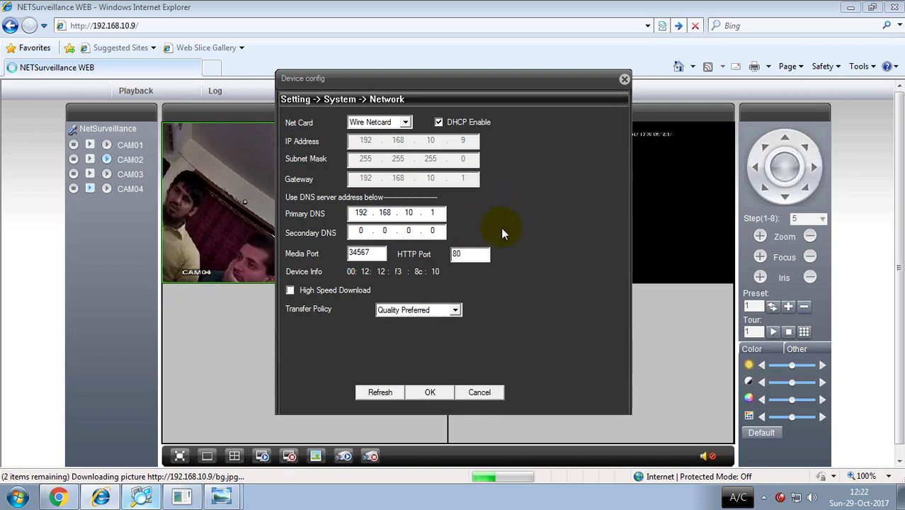
{"action": "left_click", "coordinate": [471, 392]}
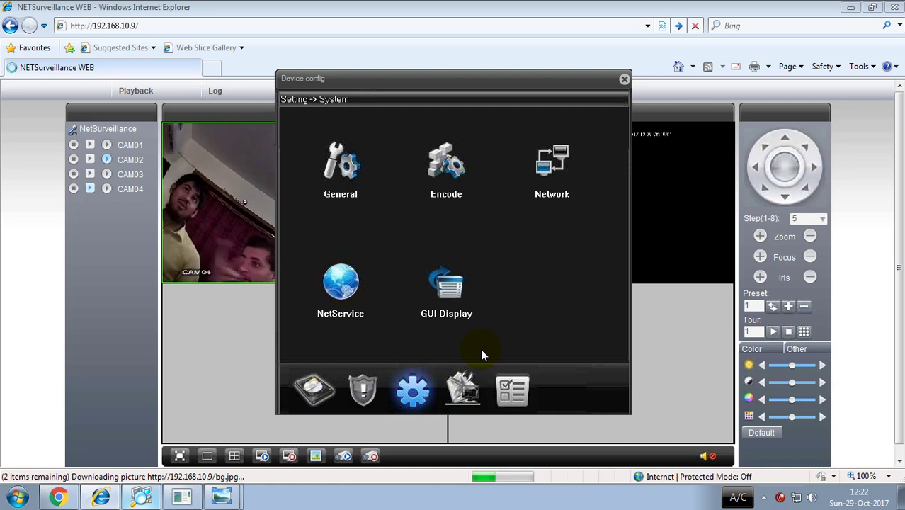
{"action": "left_click", "coordinate": [551, 186]}
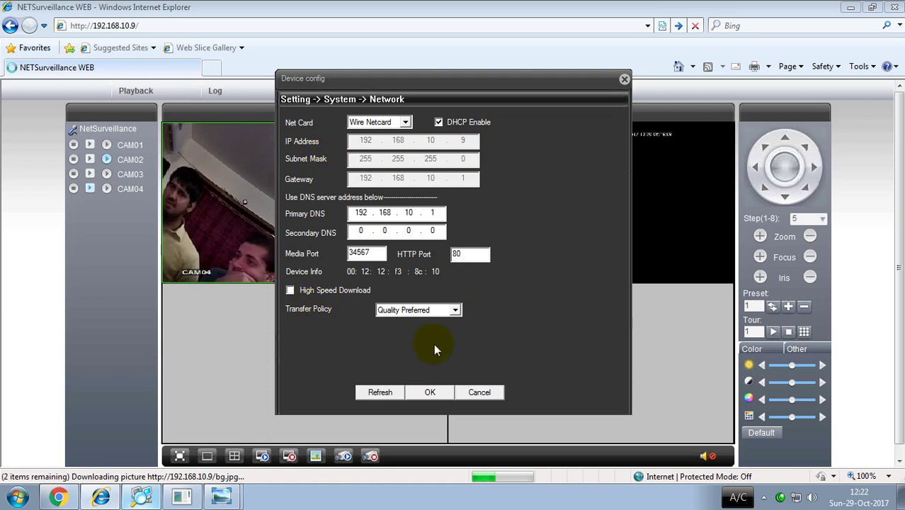
{"action": "left_click", "coordinate": [480, 393]}
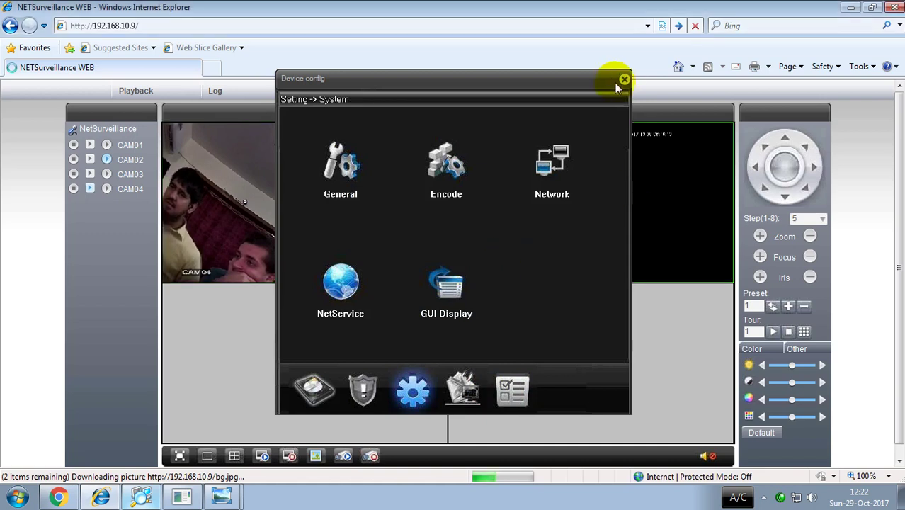
{"action": "left_click", "coordinate": [561, 165]}
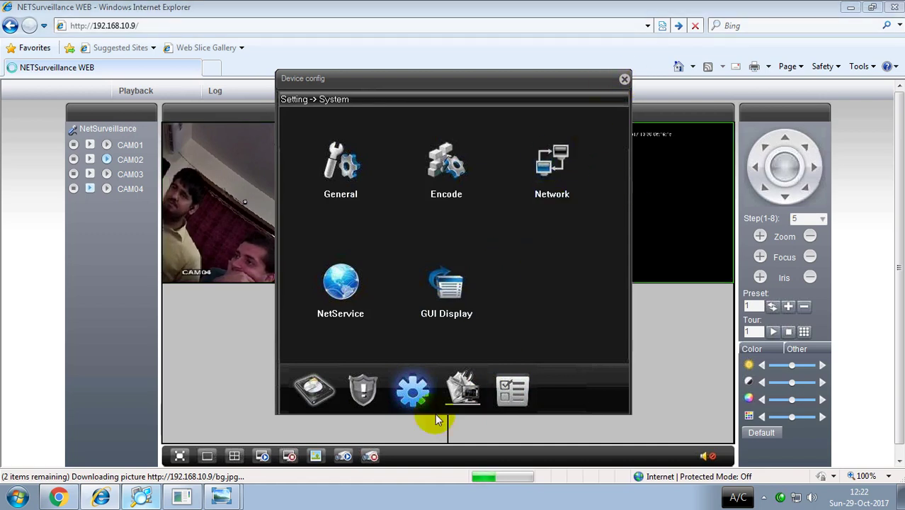
{"action": "left_click", "coordinate": [624, 79]}
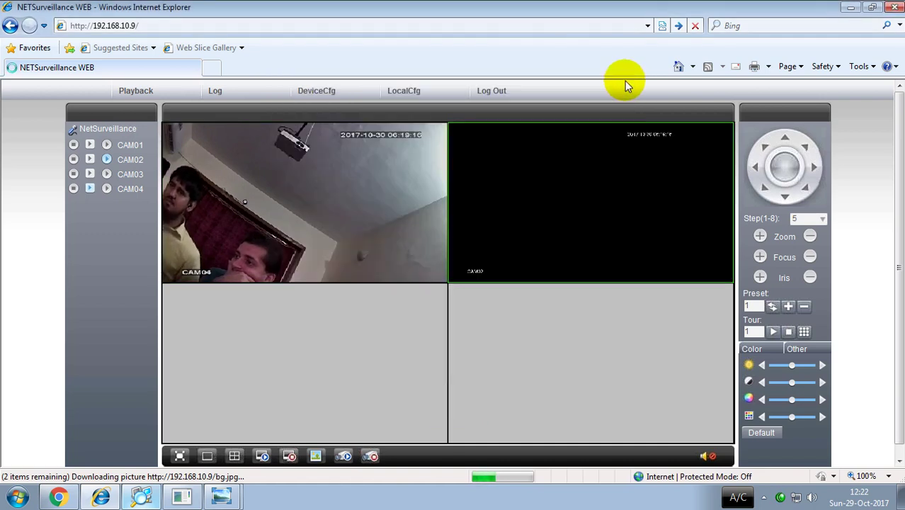
- In the local configuration's System setting, enable automatic connection with the last monitoring channel and saving local records as AVI
{"action": "left_click", "coordinate": [396, 94]}
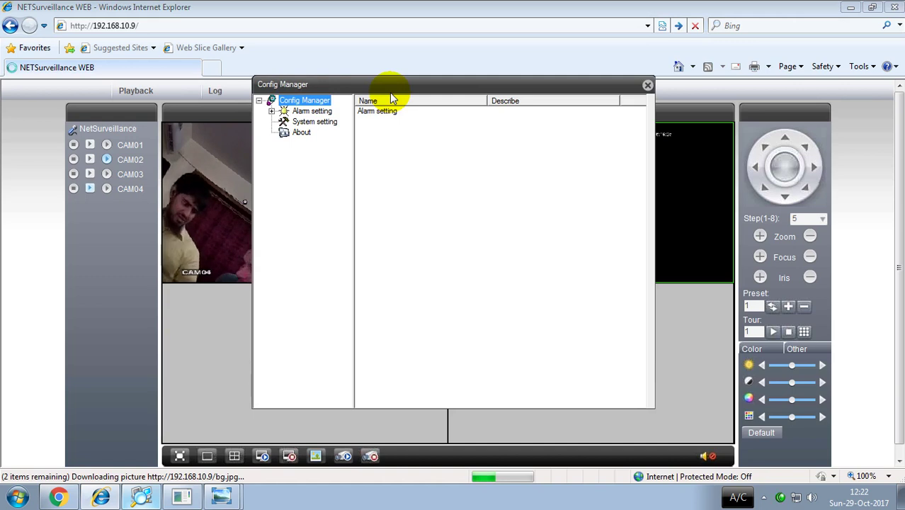
{"action": "left_click", "coordinate": [272, 112]}
{"action": "left_click", "coordinate": [272, 112]}
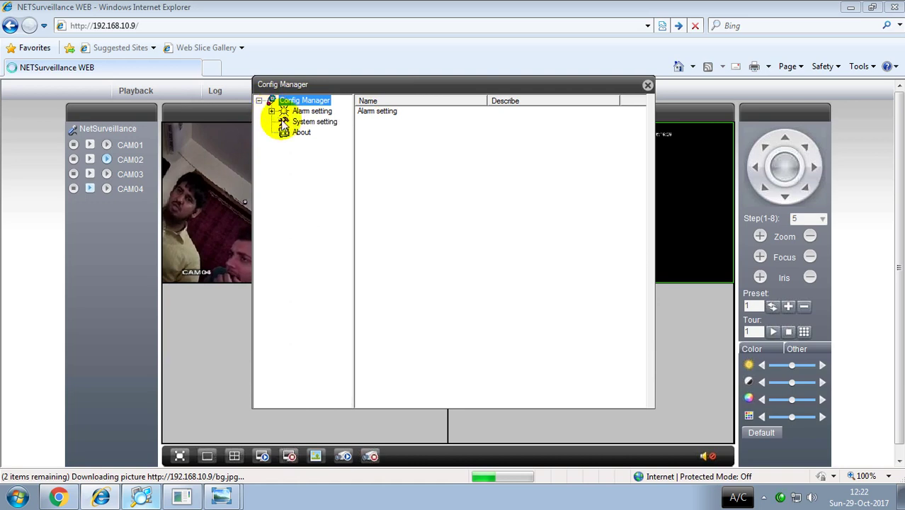
{"action": "left_click", "coordinate": [316, 126]}
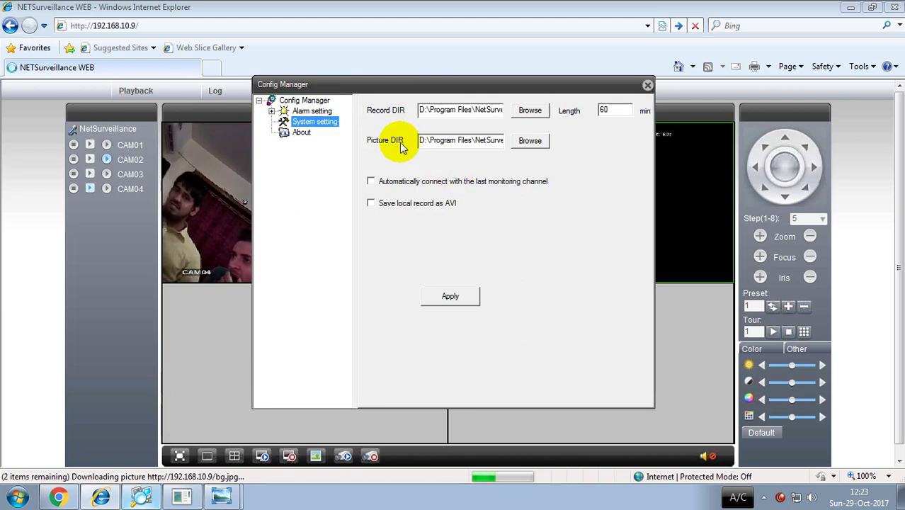
{"action": "left_click", "coordinate": [371, 182]}
{"action": "left_click", "coordinate": [371, 204]}
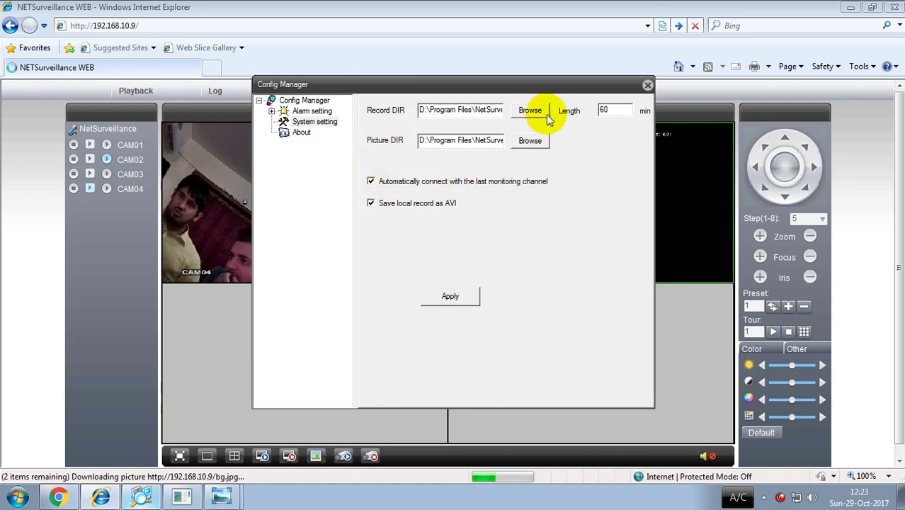
- Set the local record length to 1 min, check the Record DIR and Picture DIR folder choices without changing them, and apply the settings
{"action": "left_click", "coordinate": [531, 112]}
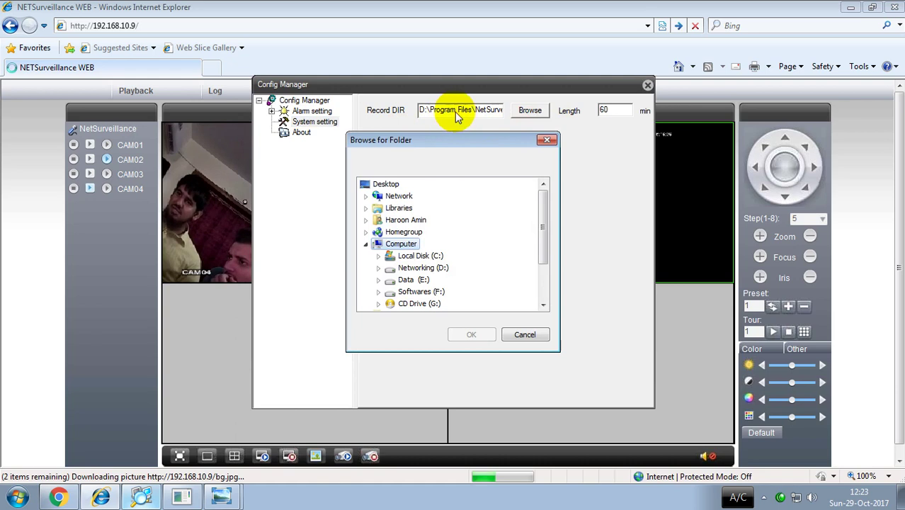
{"action": "left_click", "coordinate": [547, 139]}
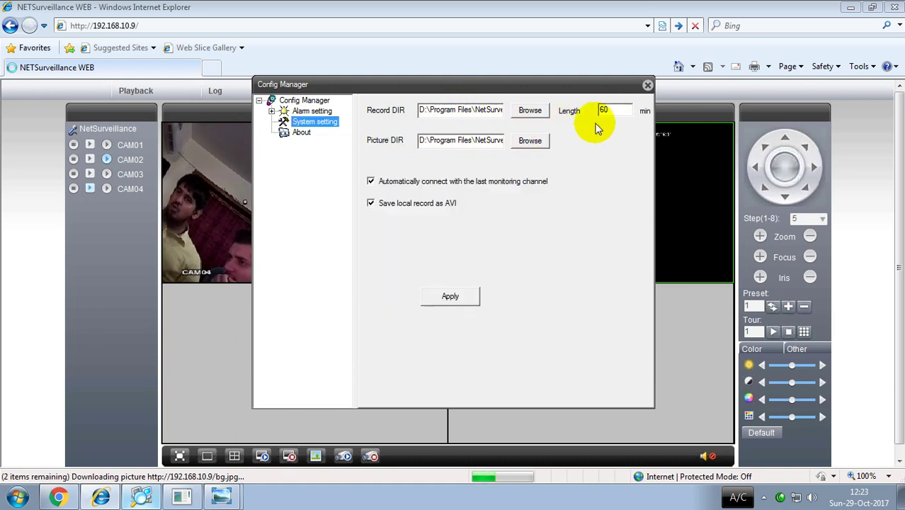
{"action": "left_click_drag", "start_coordinate": [611, 111], "coordinate": [589, 112]}
{"action": "type", "text": "1"}
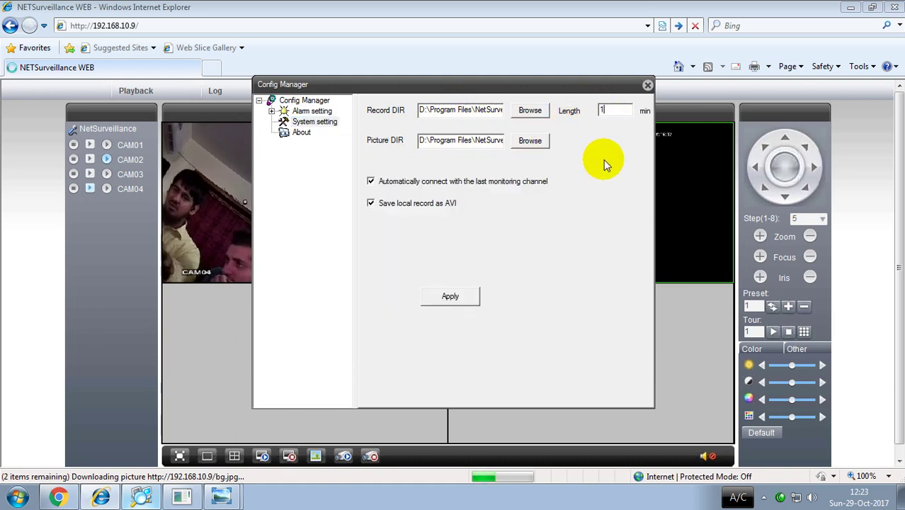
{"action": "left_click", "coordinate": [529, 141]}
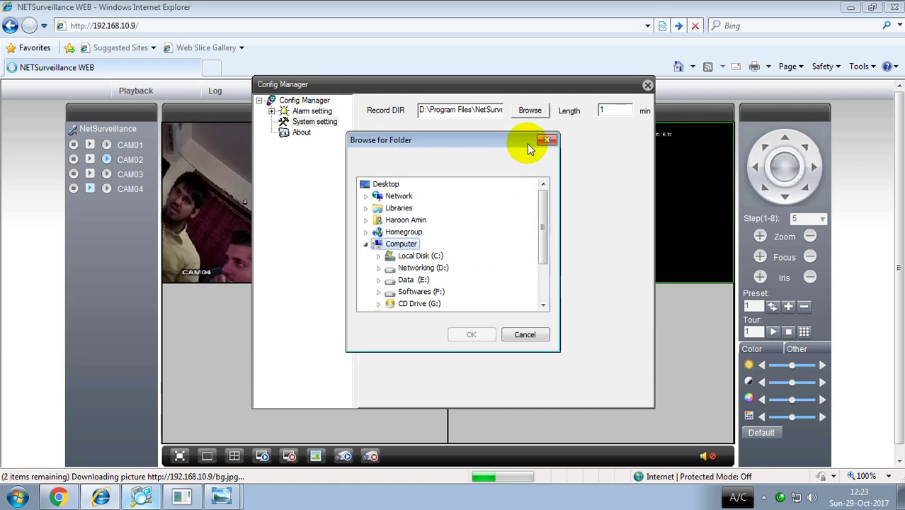
{"action": "left_click", "coordinate": [524, 334]}
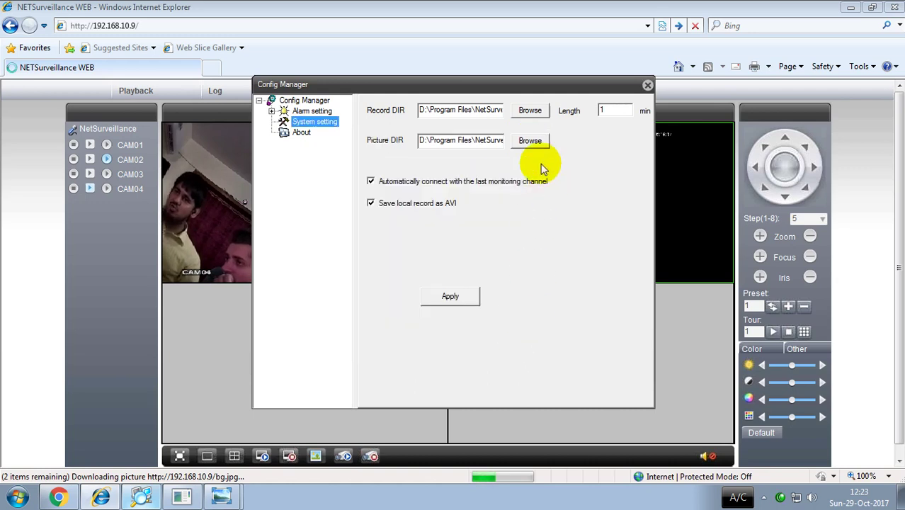
{"action": "left_click", "coordinate": [461, 300]}
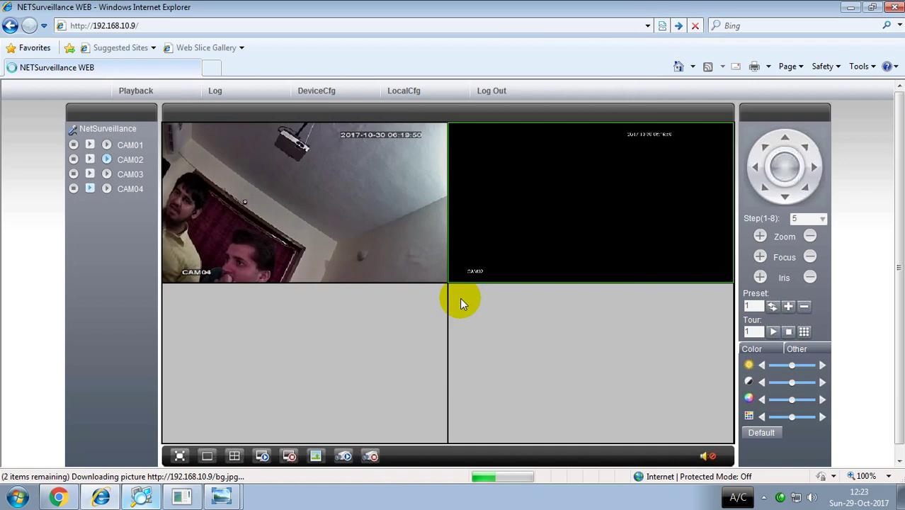
- Enlarge the CAM04 live view to fill the viewing area and minimize the browser to reach the desktop
{"action": "double_click", "coordinate": [390, 220]}
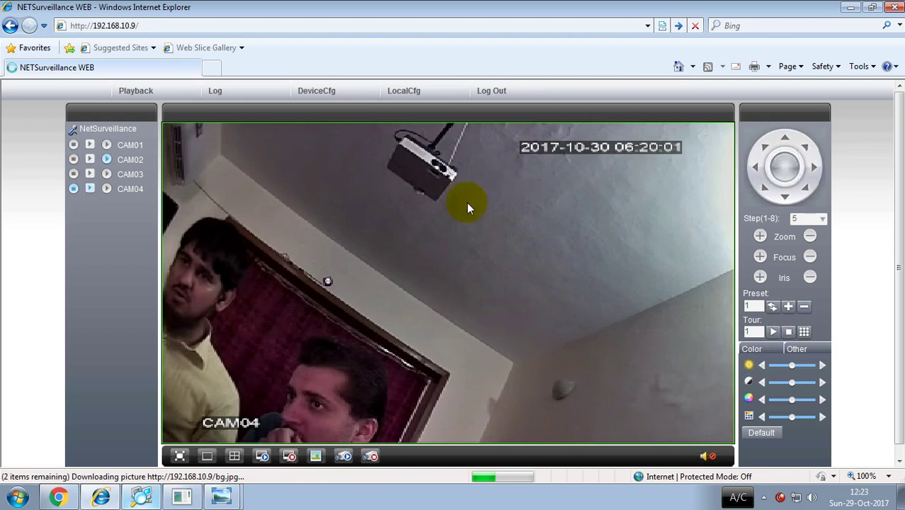
{"action": "scroll", "coordinate": [496, 213], "scroll_direction": "down", "scroll_amount": 2}
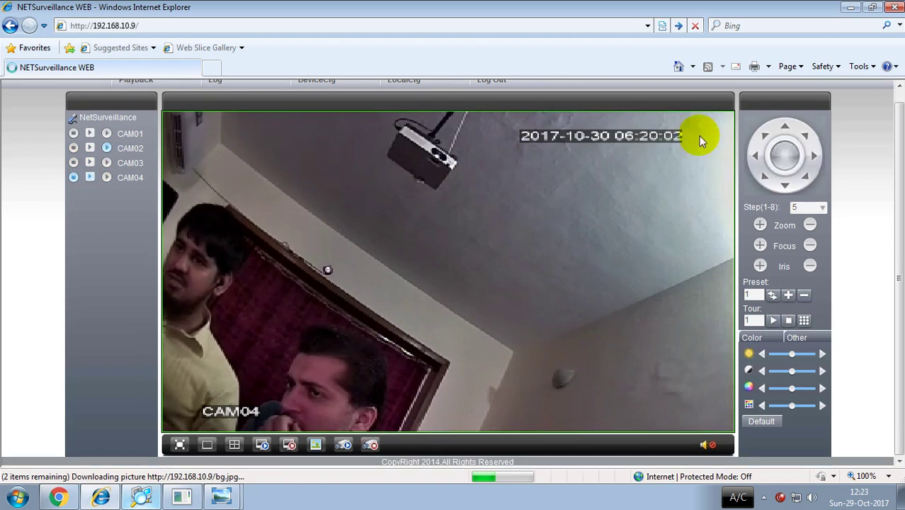
{"action": "left_click", "coordinate": [851, 7]}
{"action": "right_click", "coordinate": [339, 108]}
{"action": "left_click", "coordinate": [374, 145]}
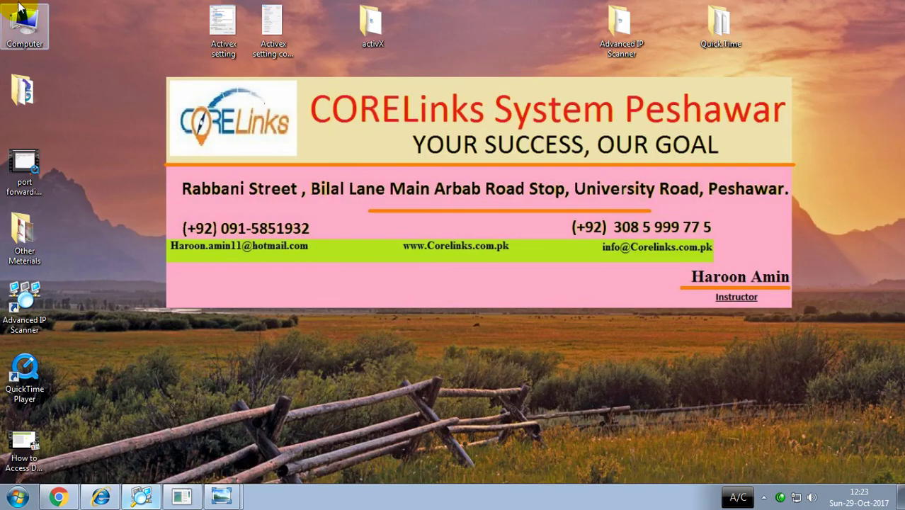
- View the saved snapshot 04_20171029_120532 in D:\Program Files\NetSurveillance\pictureFile and close the photo viewer
{"action": "double_click", "coordinate": [24, 27]}
{"action": "double_click", "coordinate": [335, 106]}
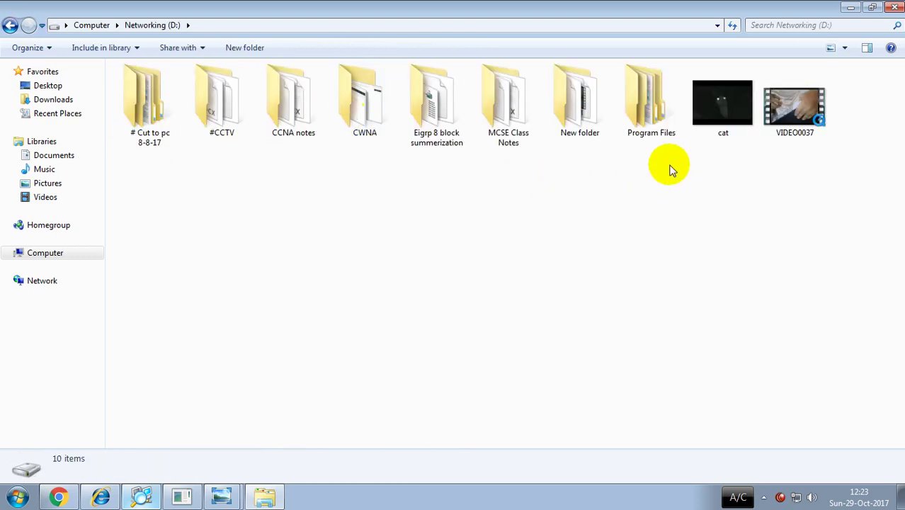
{"action": "double_click", "coordinate": [650, 121]}
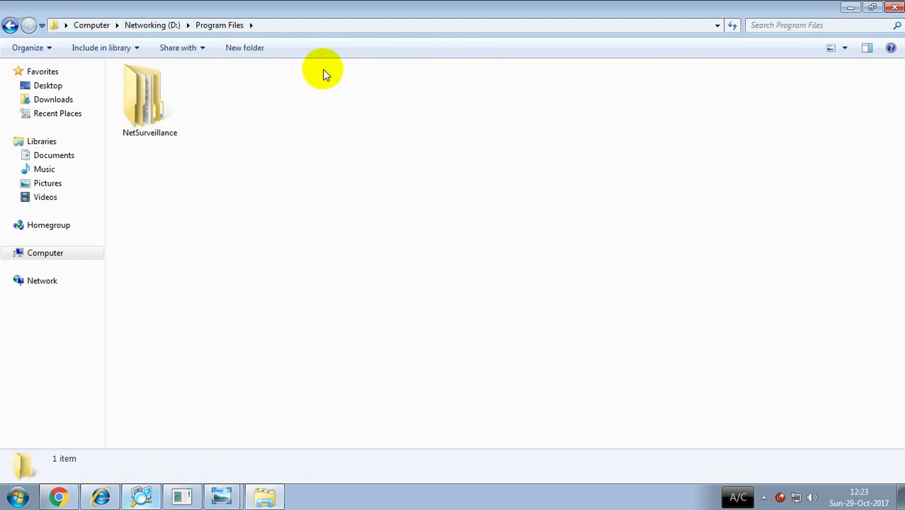
{"action": "double_click", "coordinate": [168, 92]}
{"action": "double_click", "coordinate": [145, 115]}
{"action": "double_click", "coordinate": [164, 124]}
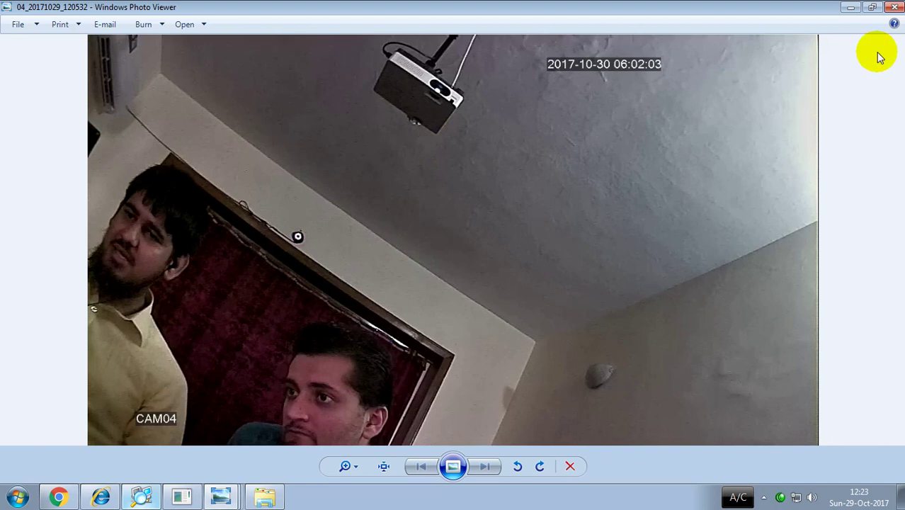
{"action": "left_click", "coordinate": [895, 7]}
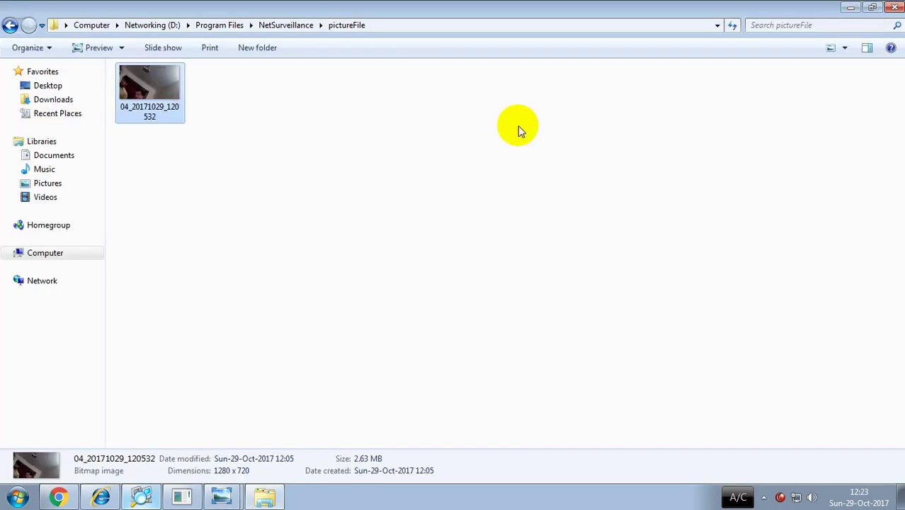
- Try to play the AVI recording 04_20171029_122328 from the recordFile folder, and close the player and the folder window
{"action": "left_click", "coordinate": [10, 25]}
{"action": "double_click", "coordinate": [228, 140]}
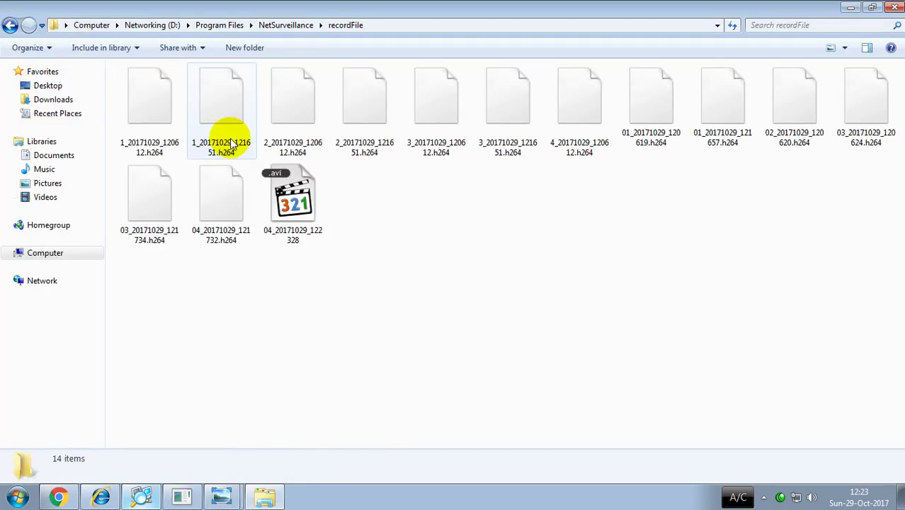
{"action": "double_click", "coordinate": [301, 227]}
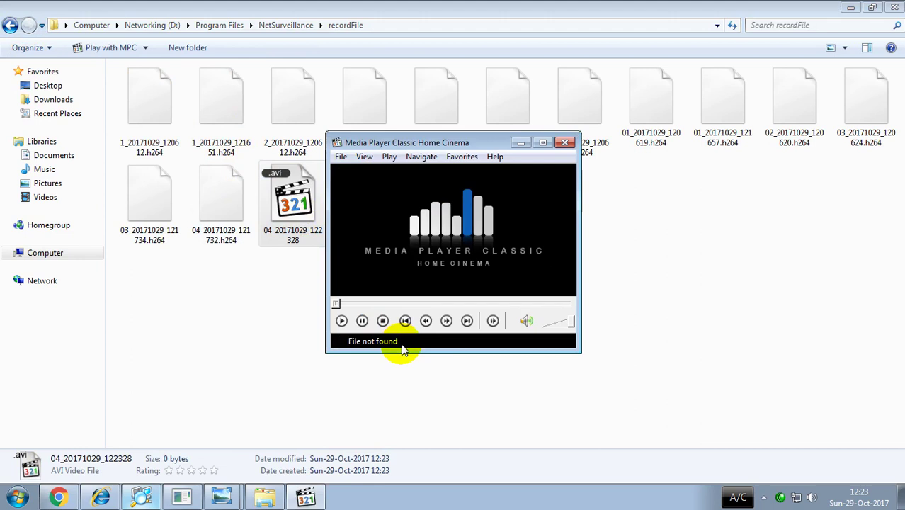
{"action": "left_click_drag", "start_coordinate": [383, 144], "coordinate": [530, 218]}
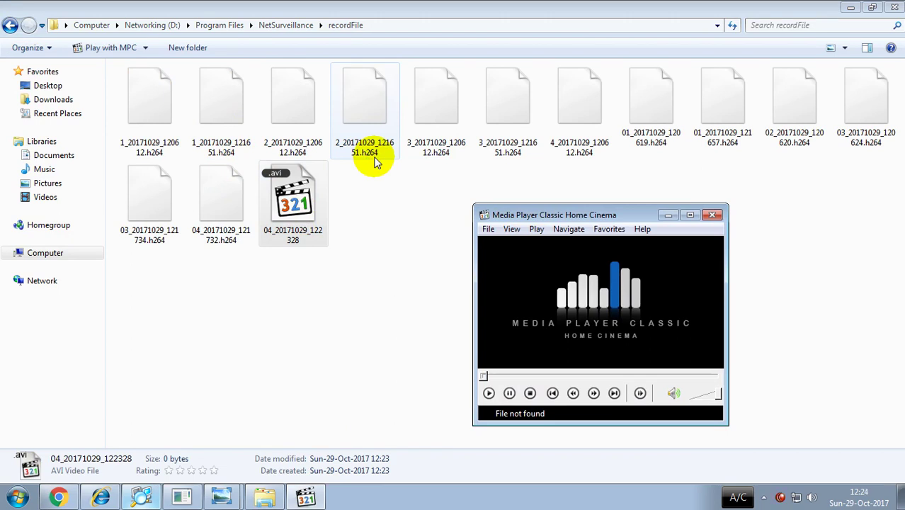
{"action": "left_click", "coordinate": [712, 215]}
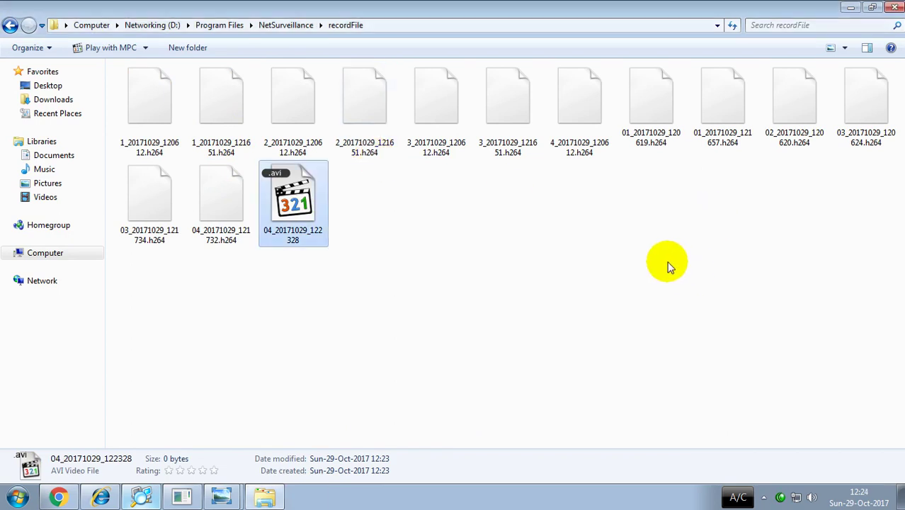
{"action": "left_click", "coordinate": [894, 7]}
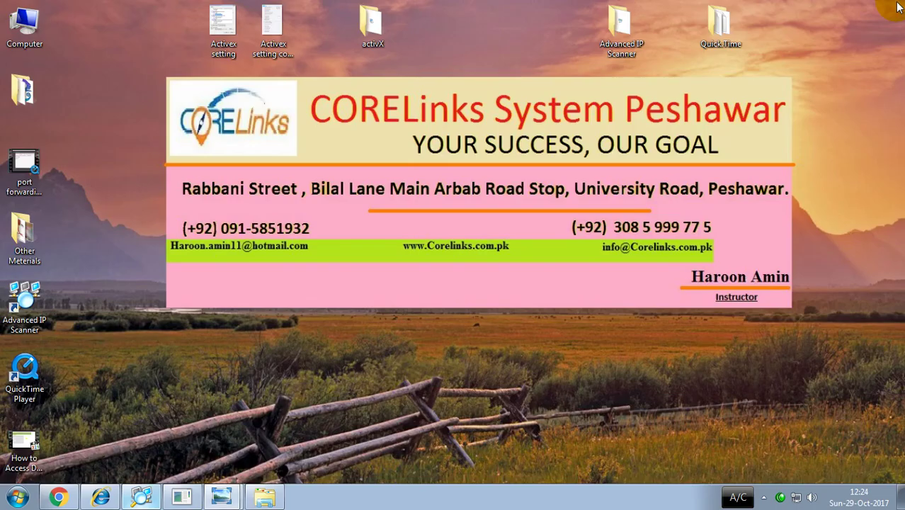
- Switch back to Internet Explorer and open the DVR's device configuration
{"action": "left_click", "coordinate": [100, 497]}
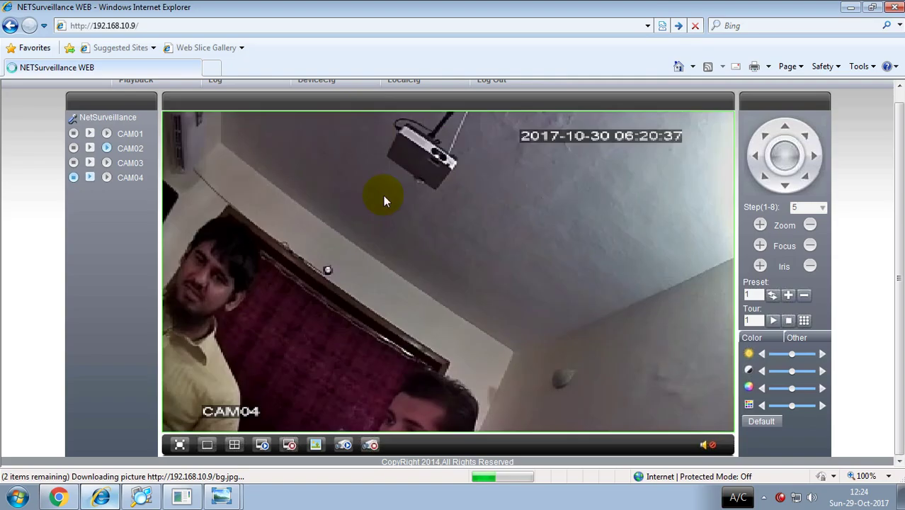
{"action": "scroll", "coordinate": [331, 191], "scroll_direction": "up", "scroll_amount": 1}
{"action": "left_click", "coordinate": [320, 91]}
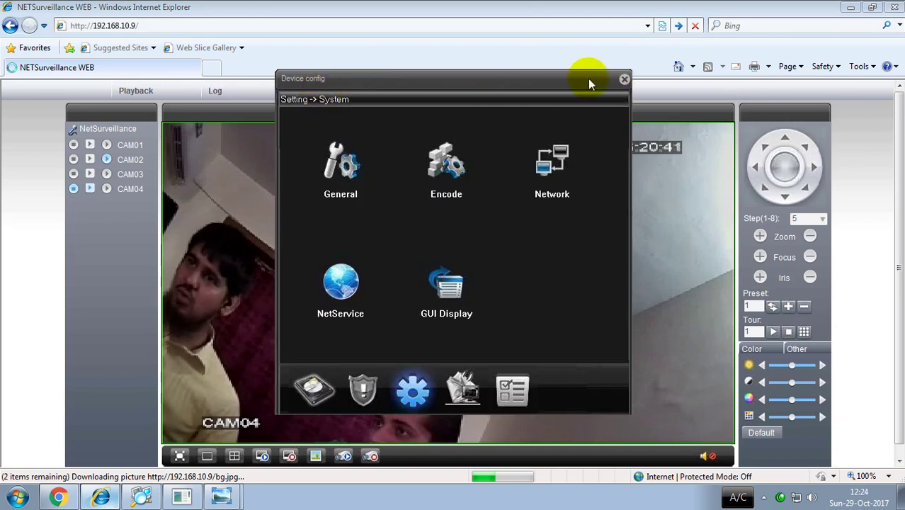
- Close the device configuration, and view the version information and system settings in the local configuration
{"action": "left_click", "coordinate": [624, 79]}
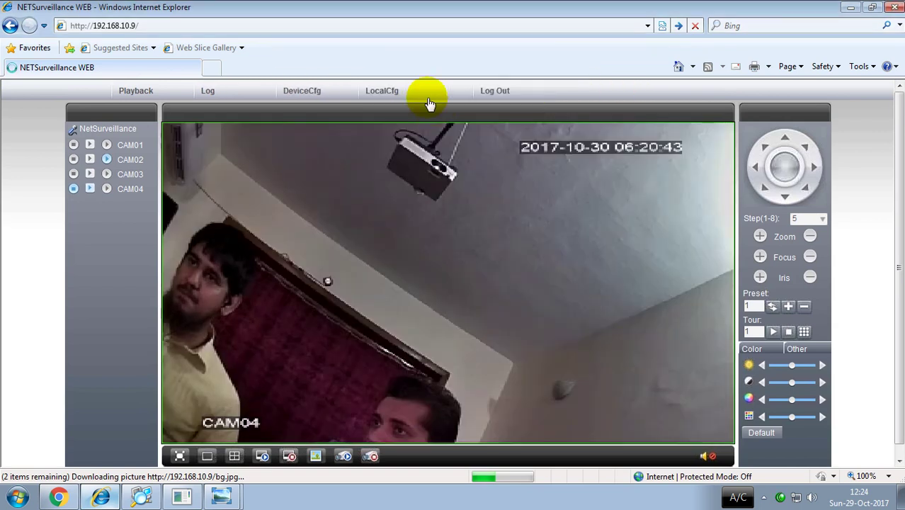
{"action": "left_click", "coordinate": [390, 91]}
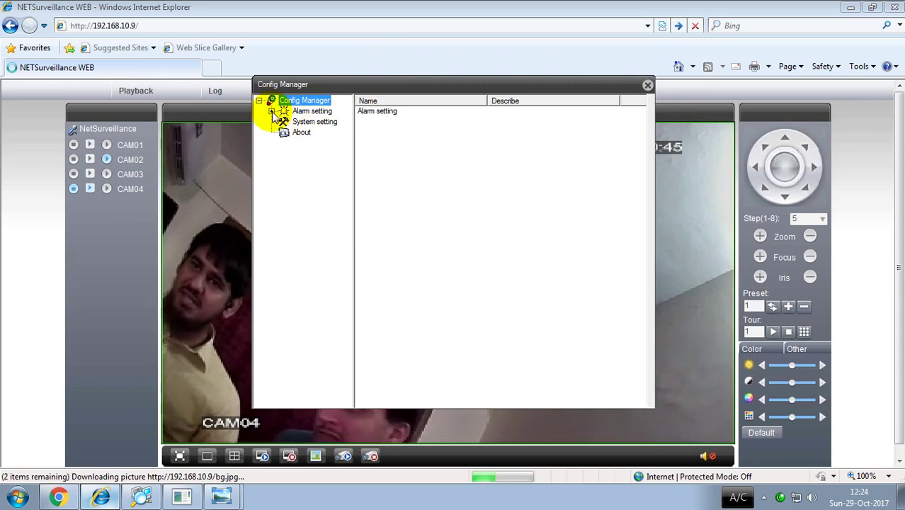
{"action": "left_click", "coordinate": [301, 133]}
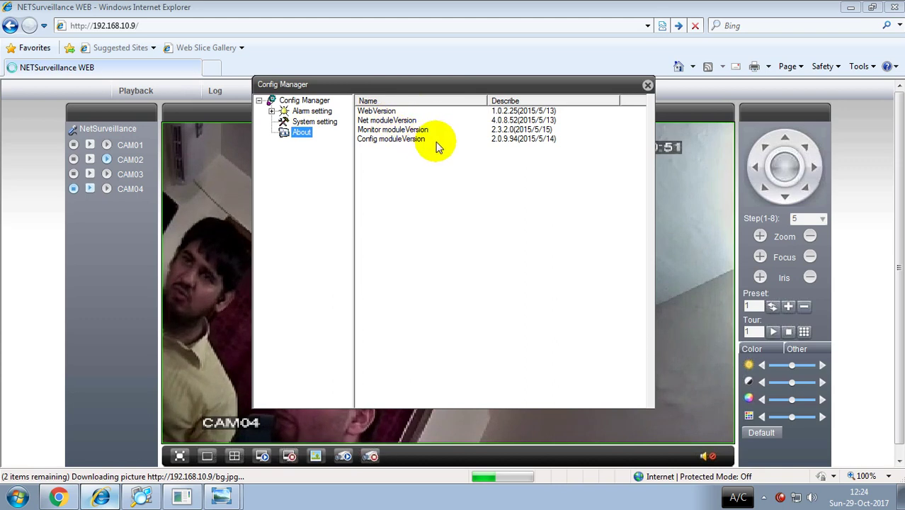
{"action": "left_click", "coordinate": [311, 122]}
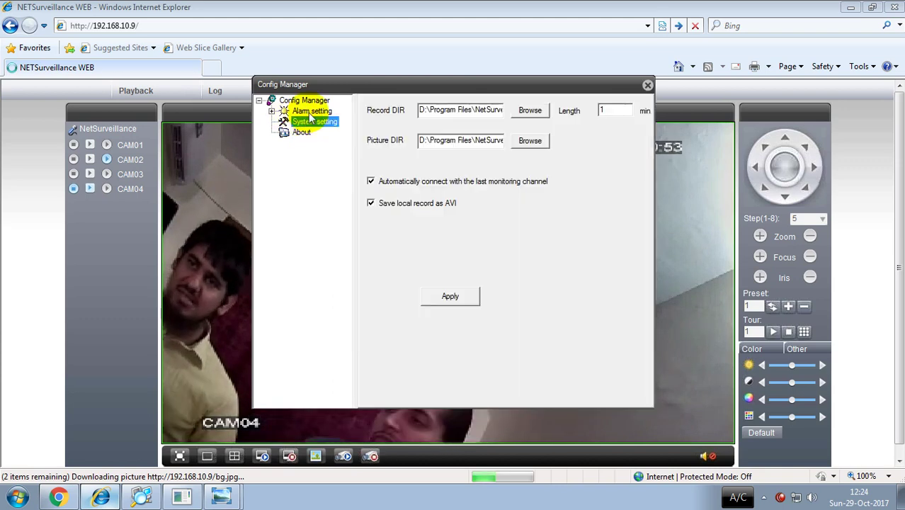
- Expand the alarm settings in the local configuration and open the Normal setting page
{"action": "left_click", "coordinate": [310, 112]}
{"action": "left_click", "coordinate": [271, 112]}
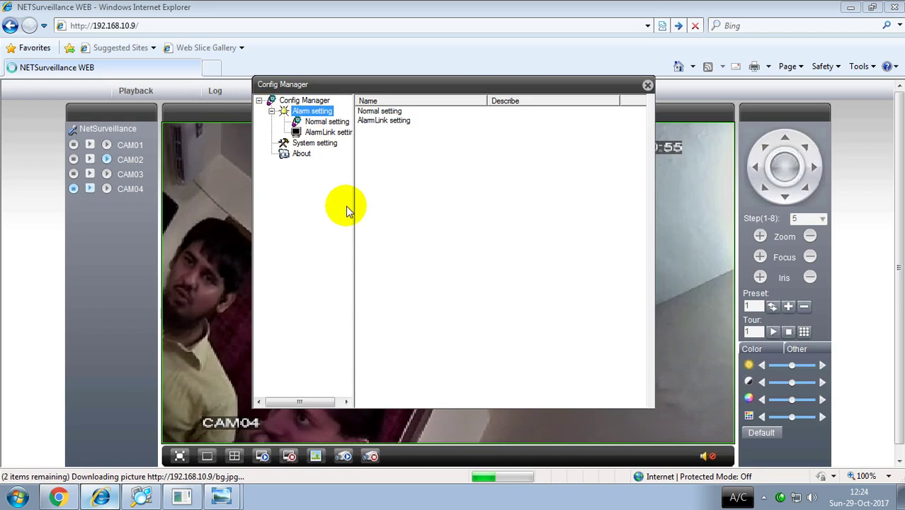
{"action": "mouse_move", "coordinate": [320, 402]}
{"action": "left_mouse_down"}
{"action": "mouse_move", "coordinate": [333, 407]}
{"action": "mouse_move", "coordinate": [321, 404]}
{"action": "left_mouse_up"}
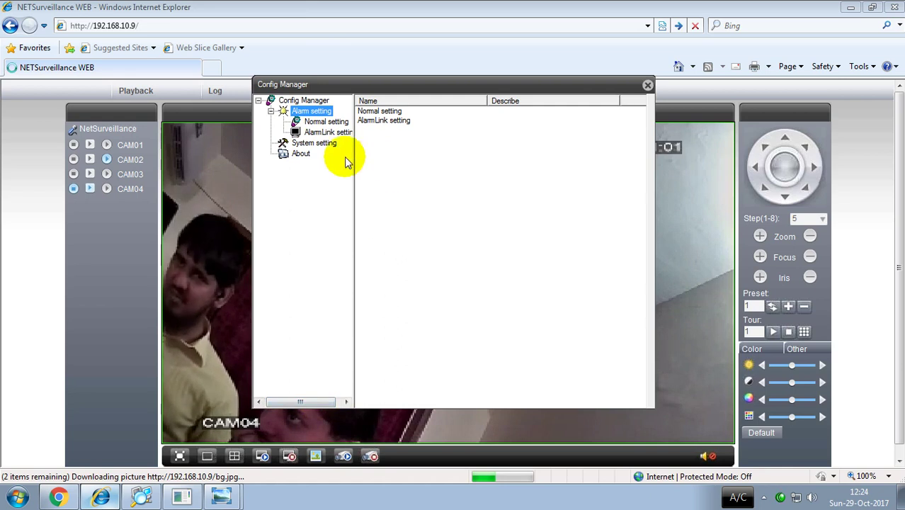
{"action": "double_click", "coordinate": [380, 112]}
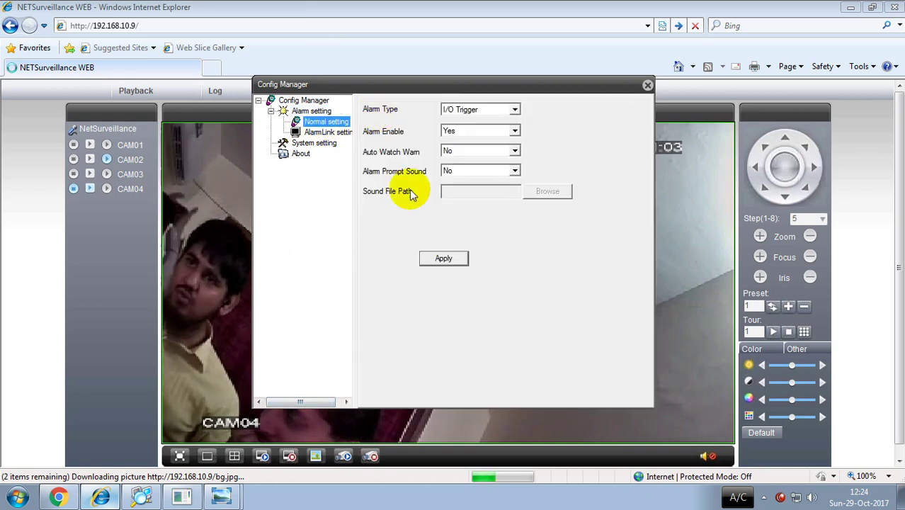
- Keep the alarm type at I/O Trigger and set Auto Watch Warn and Alarm Prompt Sound to Yes
{"action": "left_click", "coordinate": [468, 110]}
{"action": "left_click", "coordinate": [468, 124]}
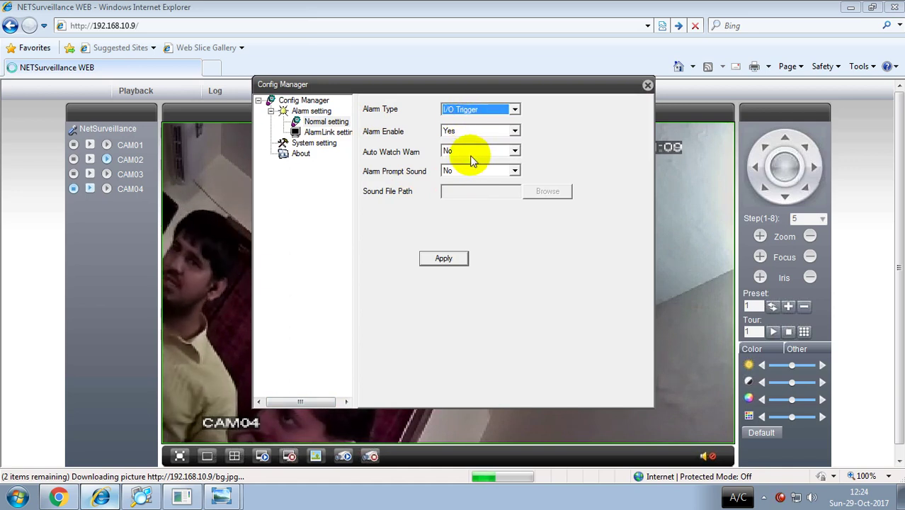
{"action": "left_click", "coordinate": [466, 151]}
{"action": "left_click", "coordinate": [456, 172]}
{"action": "left_click", "coordinate": [458, 171]}
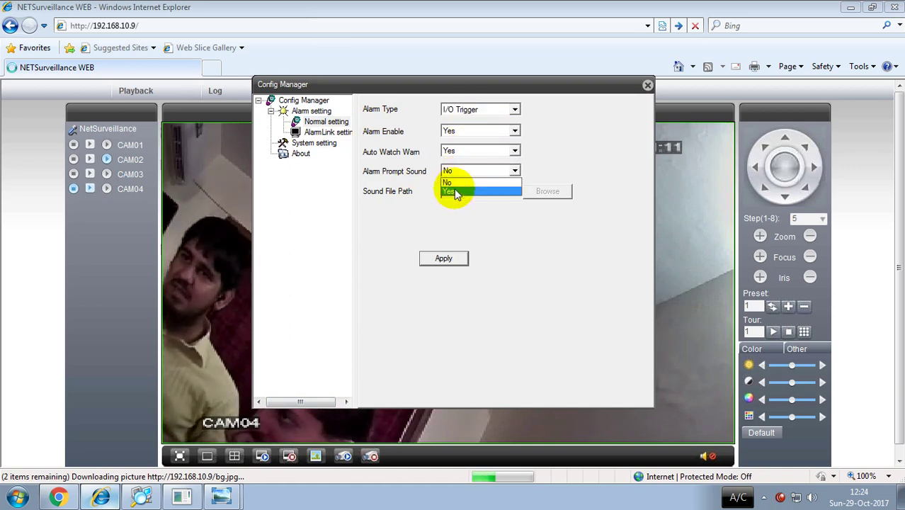
{"action": "left_click", "coordinate": [454, 189]}
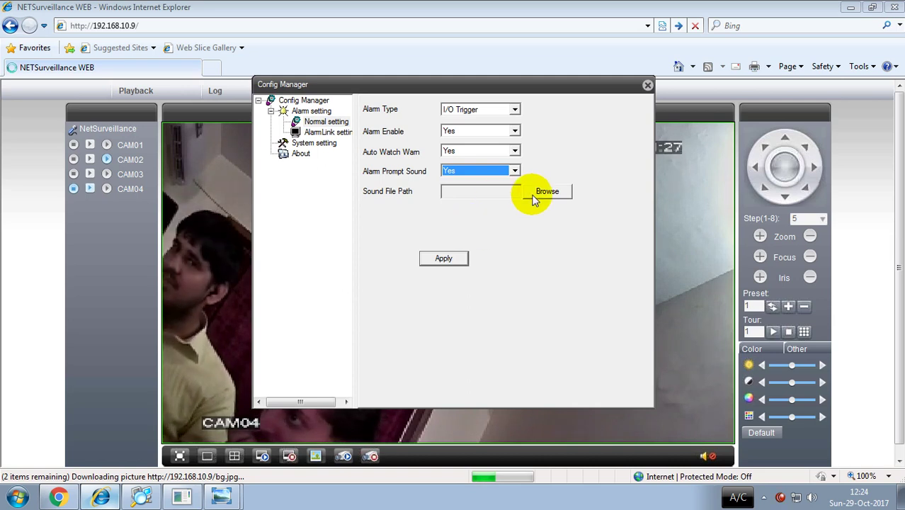
- Browse for a wave file for the alarm prompt sound, checking the selectable file types and folder locations
{"action": "left_click", "coordinate": [537, 191]}
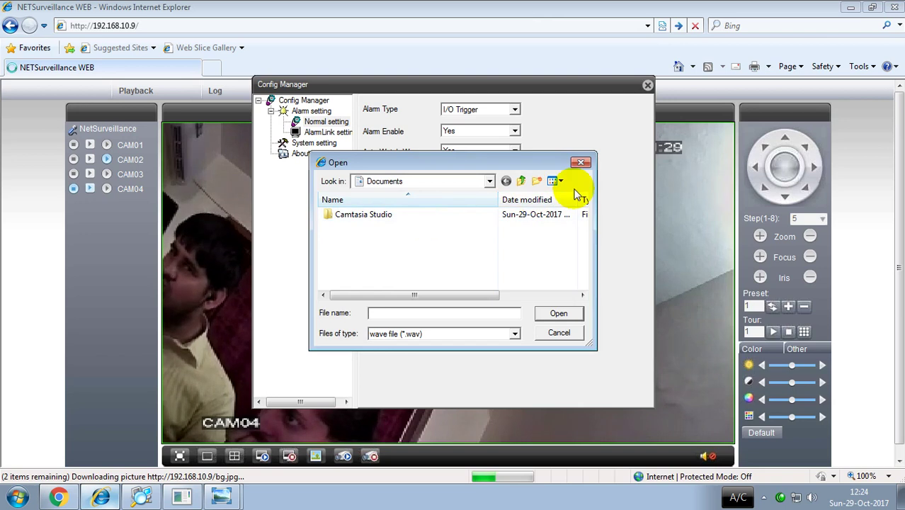
{"action": "left_click", "coordinate": [580, 163]}
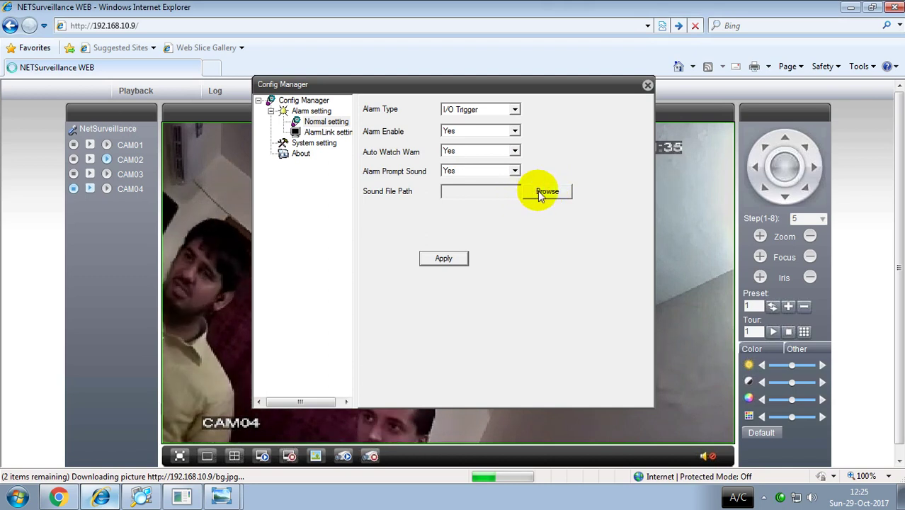
{"action": "left_click", "coordinate": [538, 190]}
{"action": "left_click", "coordinate": [515, 333]}
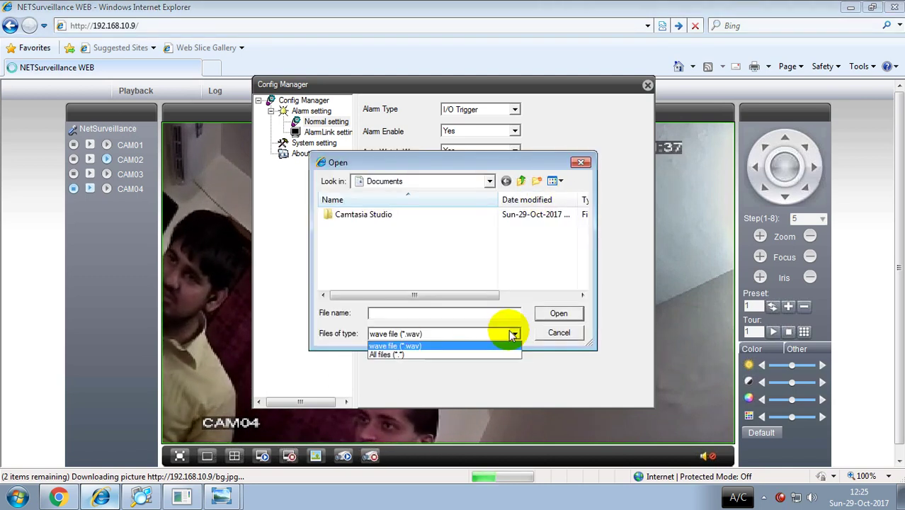
{"action": "left_click", "coordinate": [515, 334]}
{"action": "left_click", "coordinate": [488, 181]}
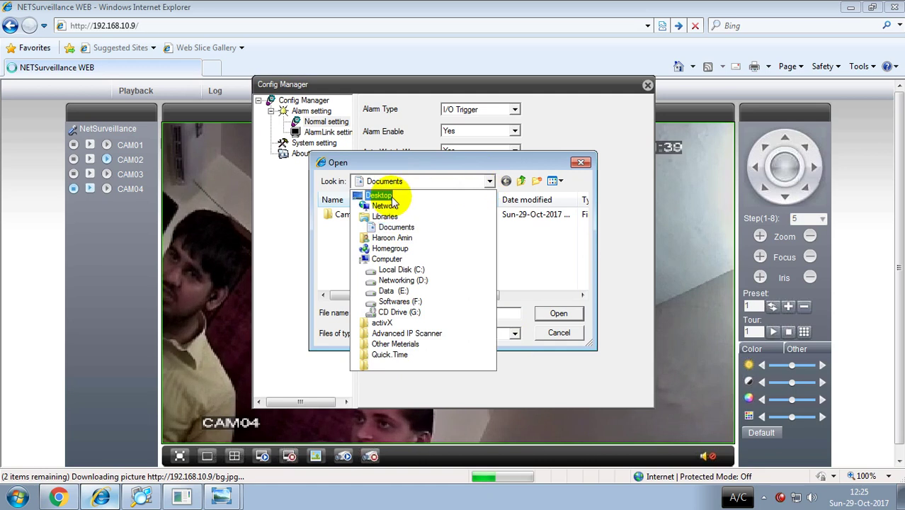